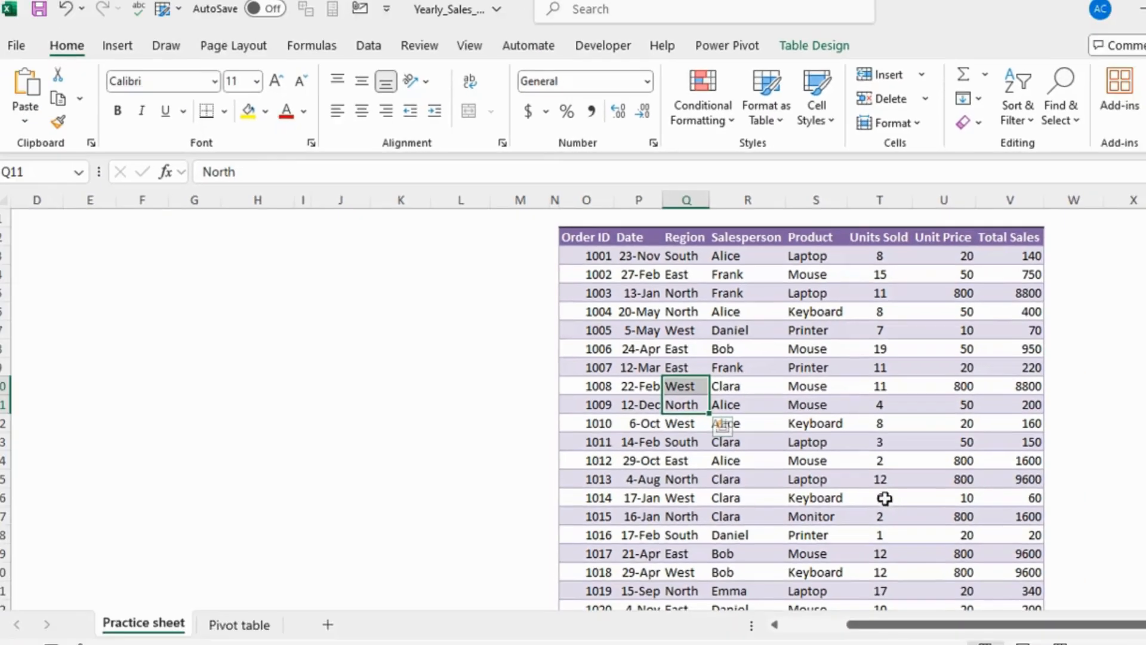
# Insert a PivotTable from the sales table Table13 on the existing Practice sheet at cell B2.
pyautogui.click(776, 400)
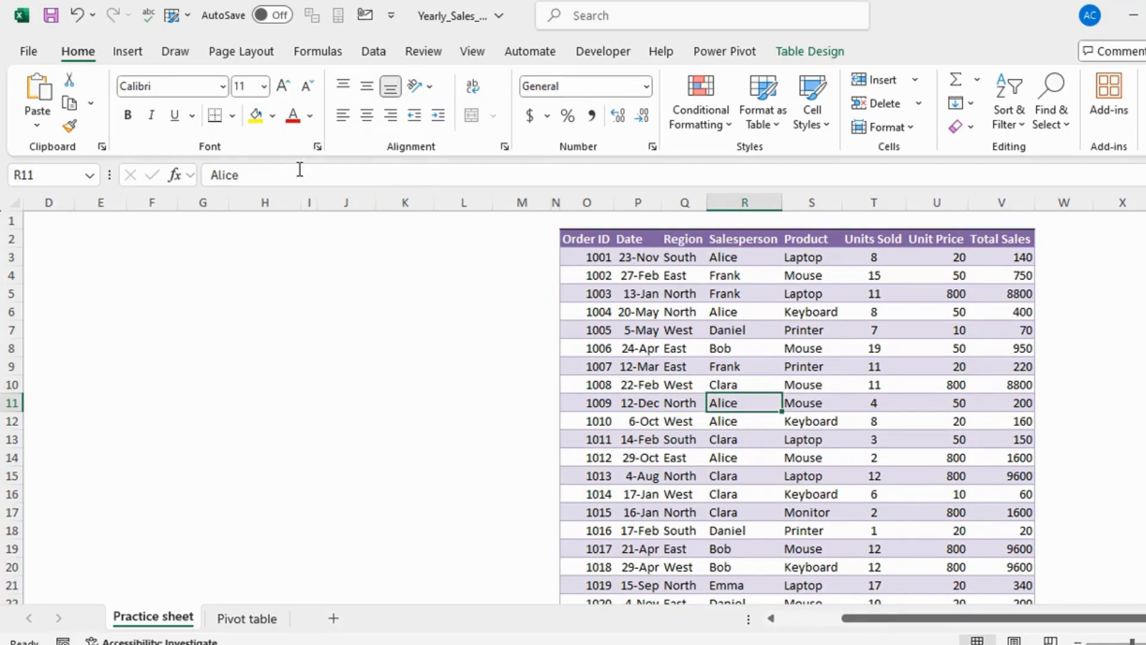
pyautogui.click(128, 52)
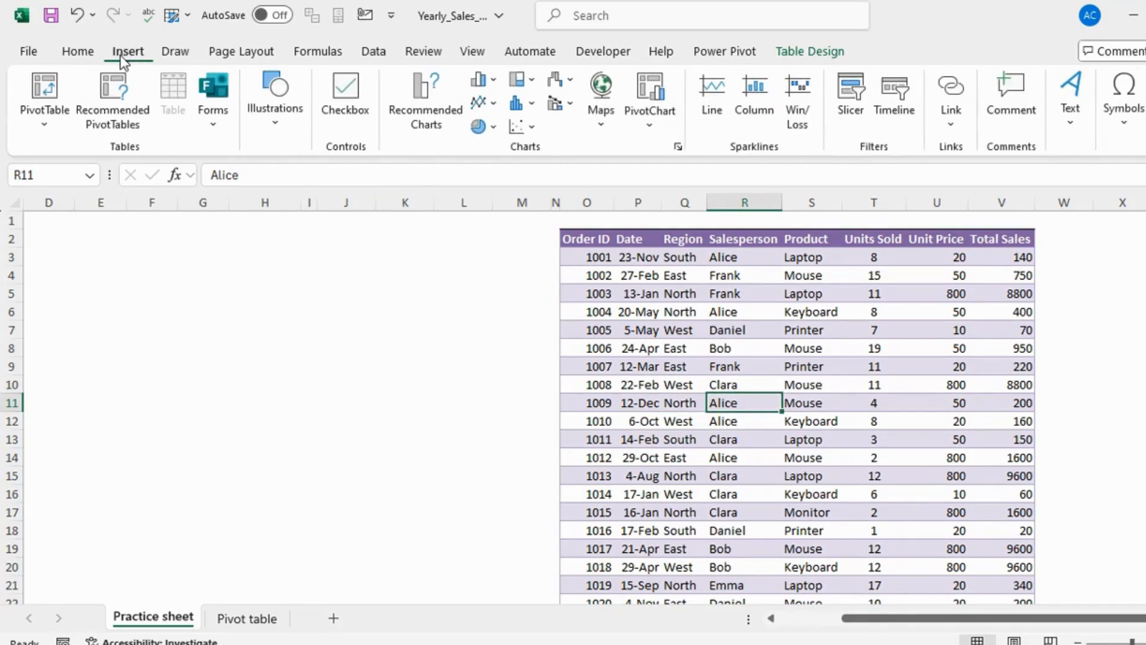
pyautogui.click(45, 87)
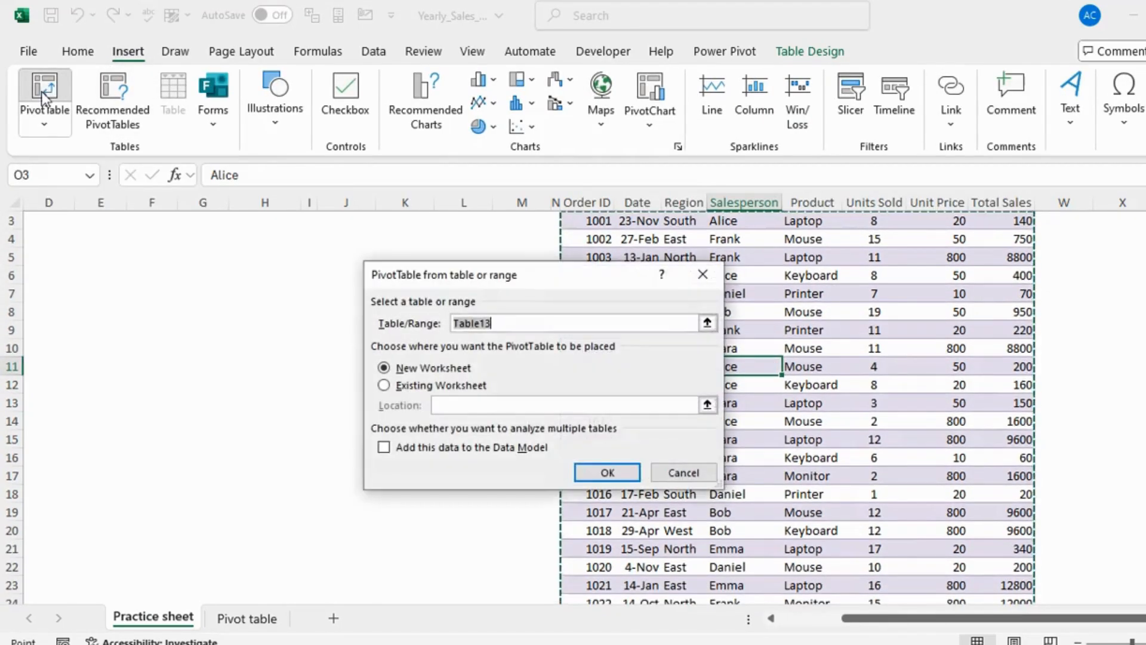
pyautogui.click(384, 385)
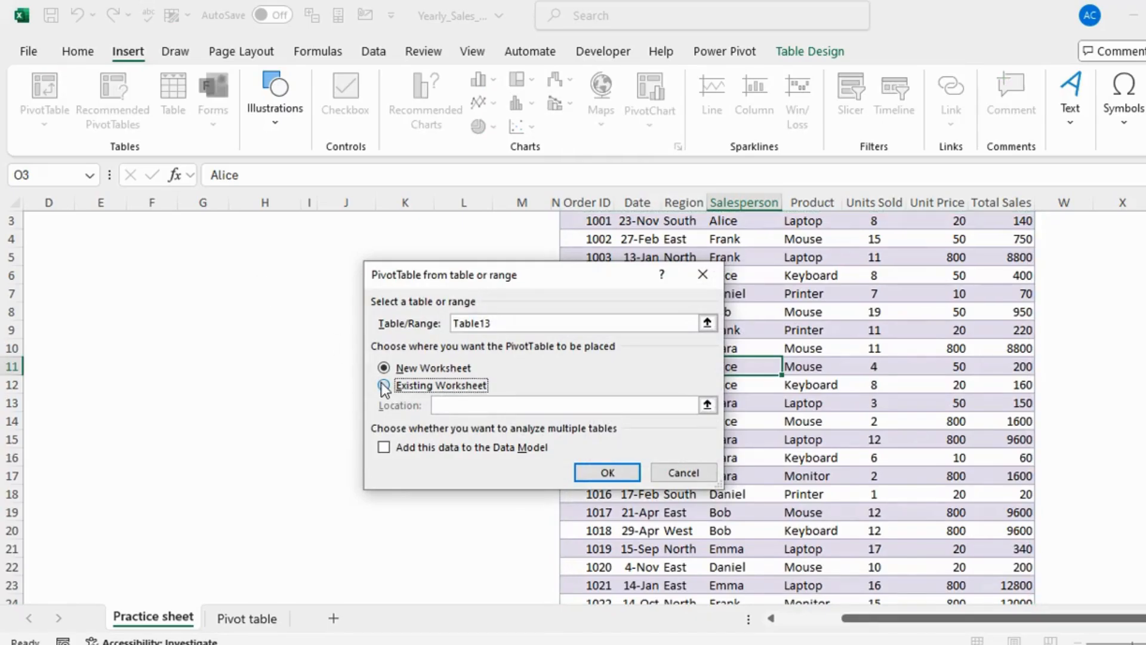
pyautogui.click(173, 285)
pyautogui.hotkey('ctrl', 'Home')
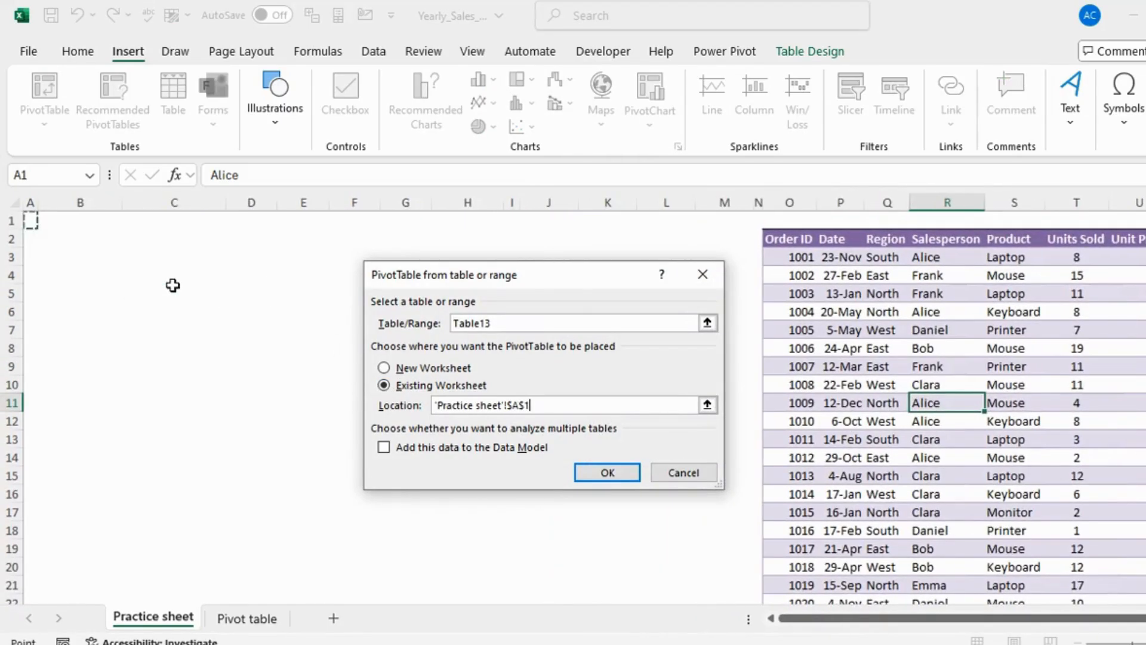
pyautogui.press('Down')
pyautogui.press('Right')
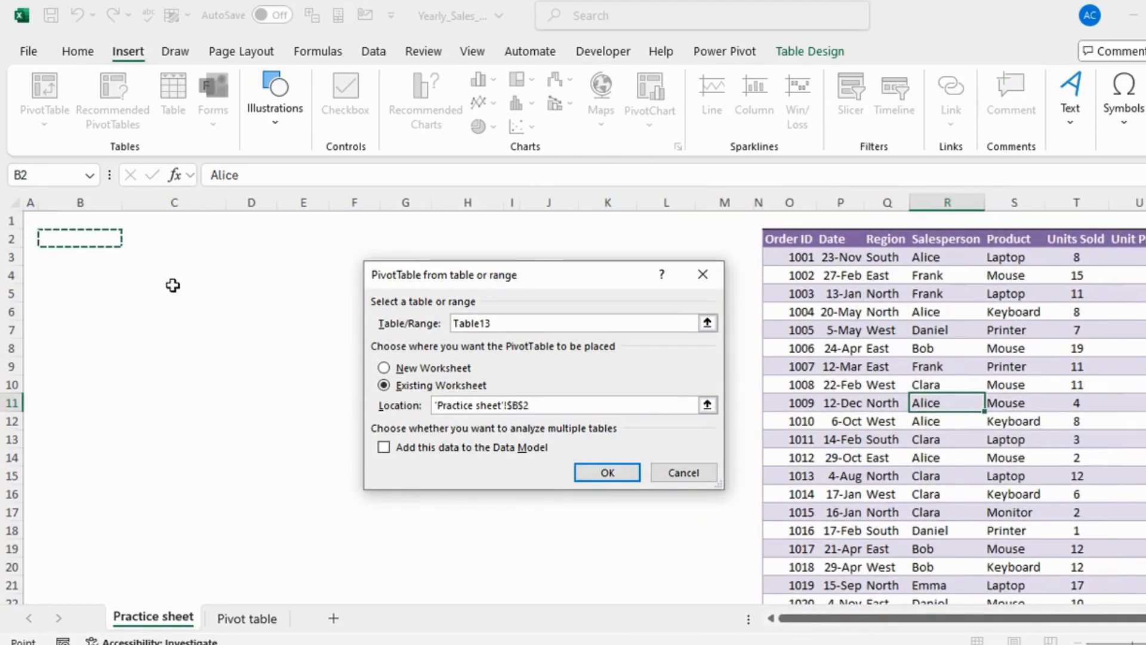
pyautogui.click(606, 475)
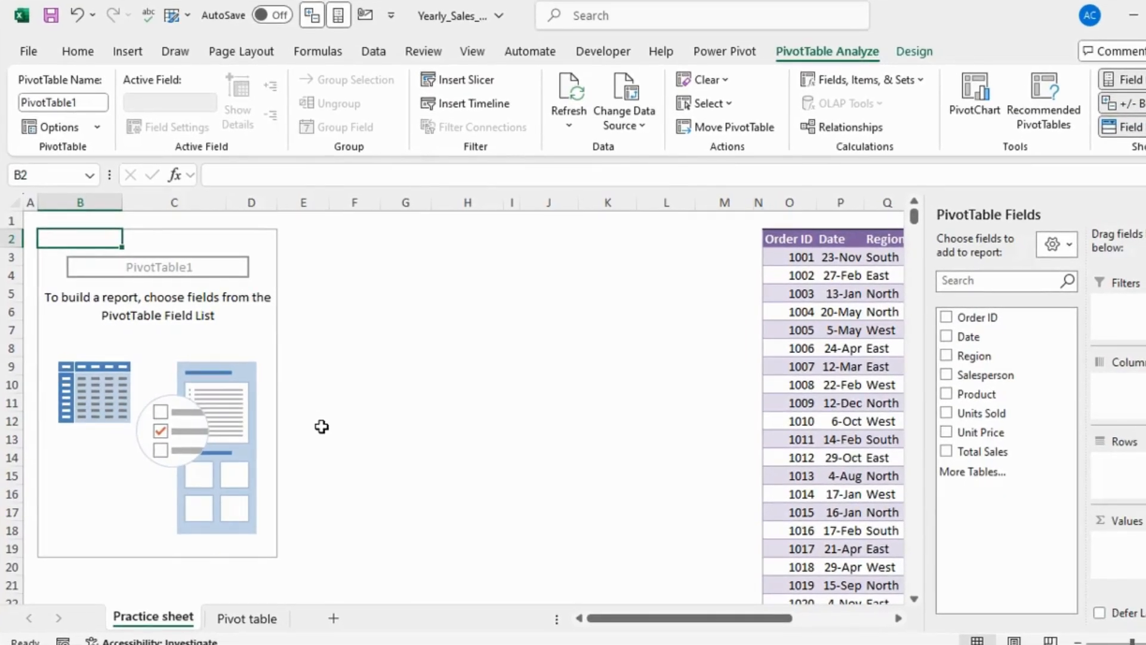
# Set up the empty PivotTable with Region as rows and the sum of Total Sales as values.
pyautogui.click(322, 426)
pyautogui.click(141, 366)
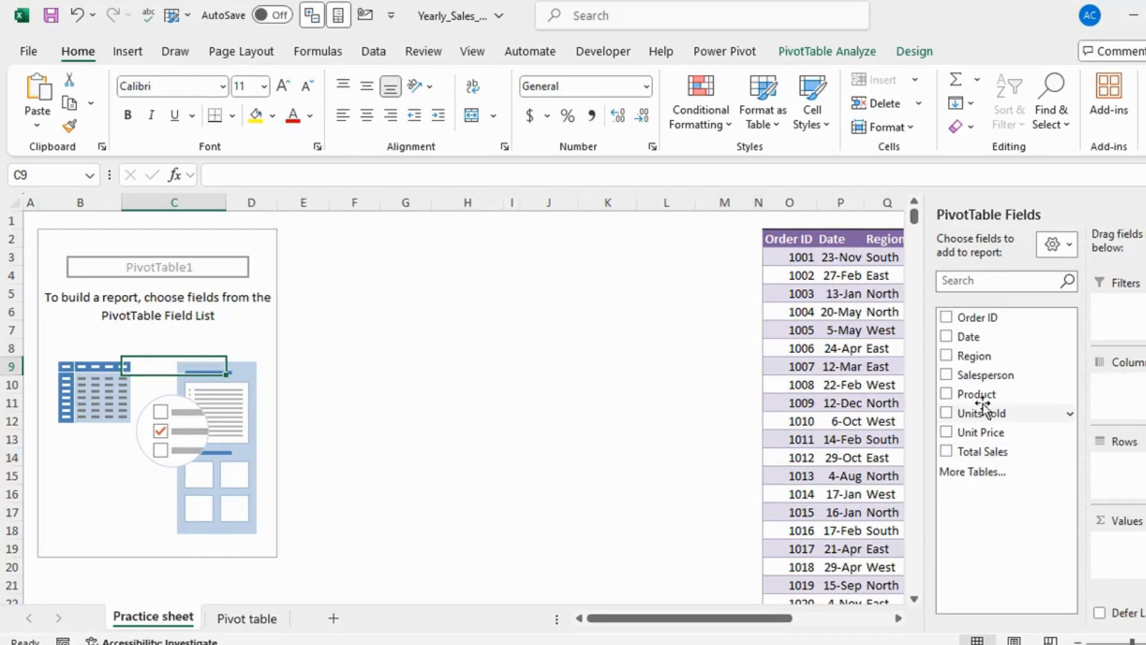
pyautogui.moveTo(980, 361); pyautogui.dragTo(1134, 486)
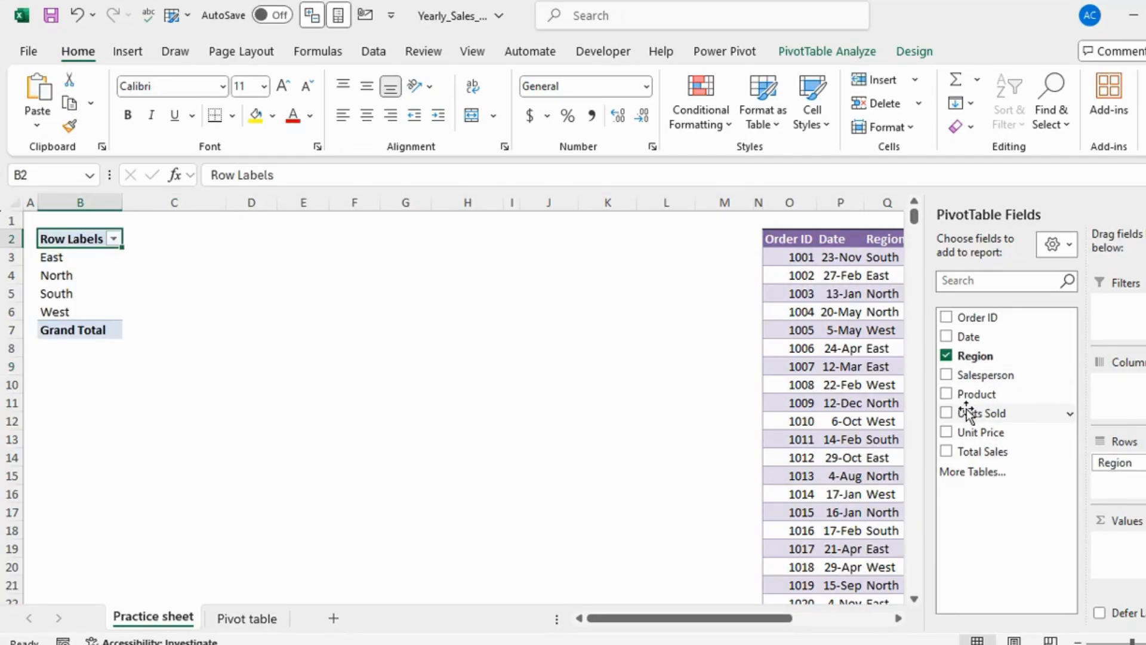
pyautogui.moveTo(980, 451); pyautogui.dragTo(1119, 558)
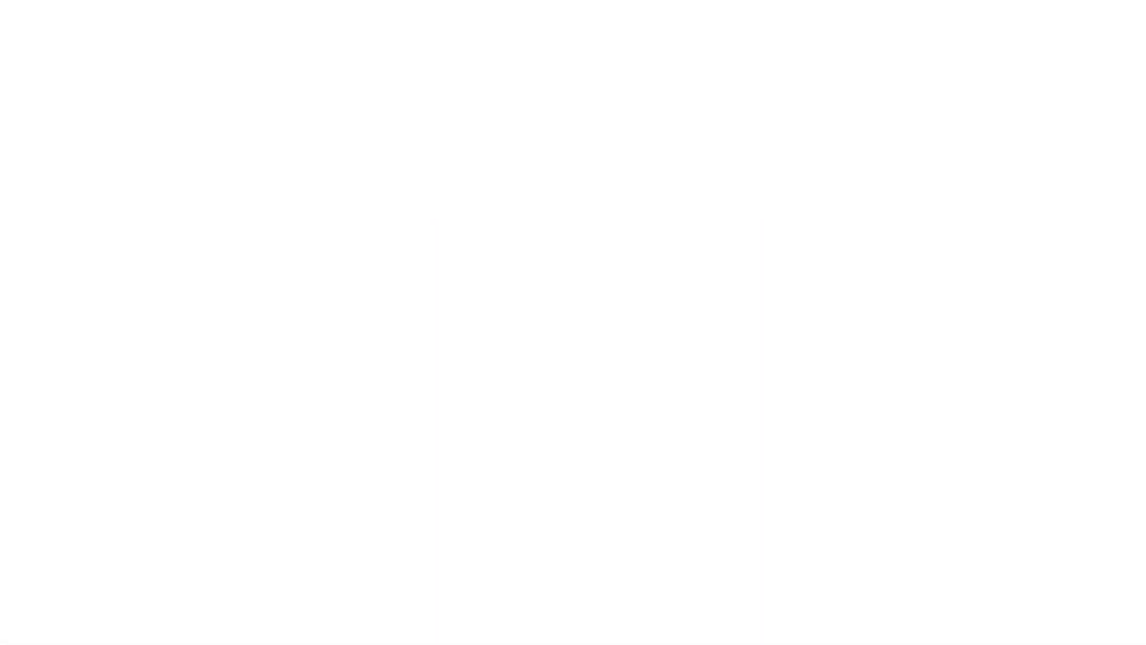
pyautogui.click(310, 330)
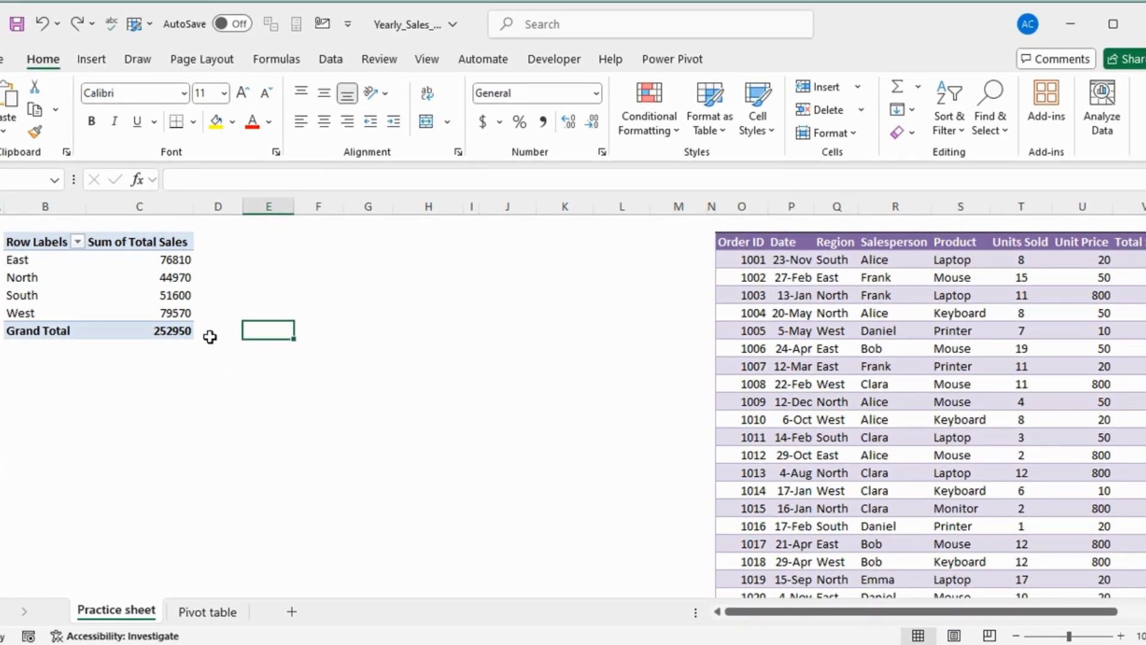
# Insert a clustered column PivotChart from the region sales PivotTable and move it slightly up and away from the table.
pyautogui.click(134, 281)
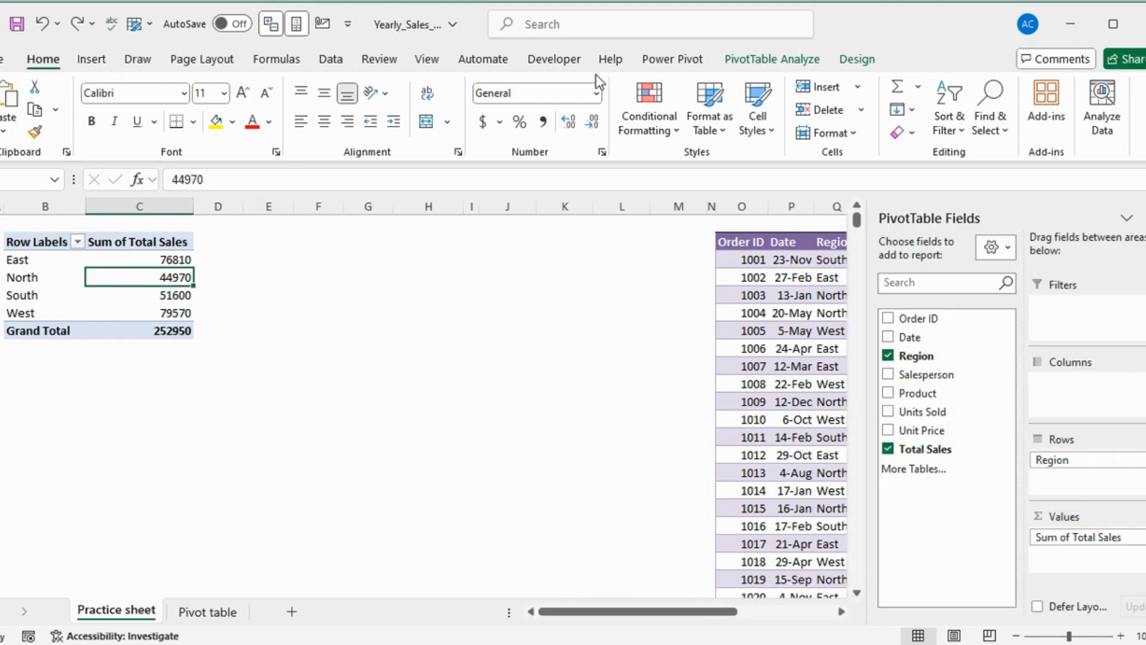
pyautogui.click(782, 59)
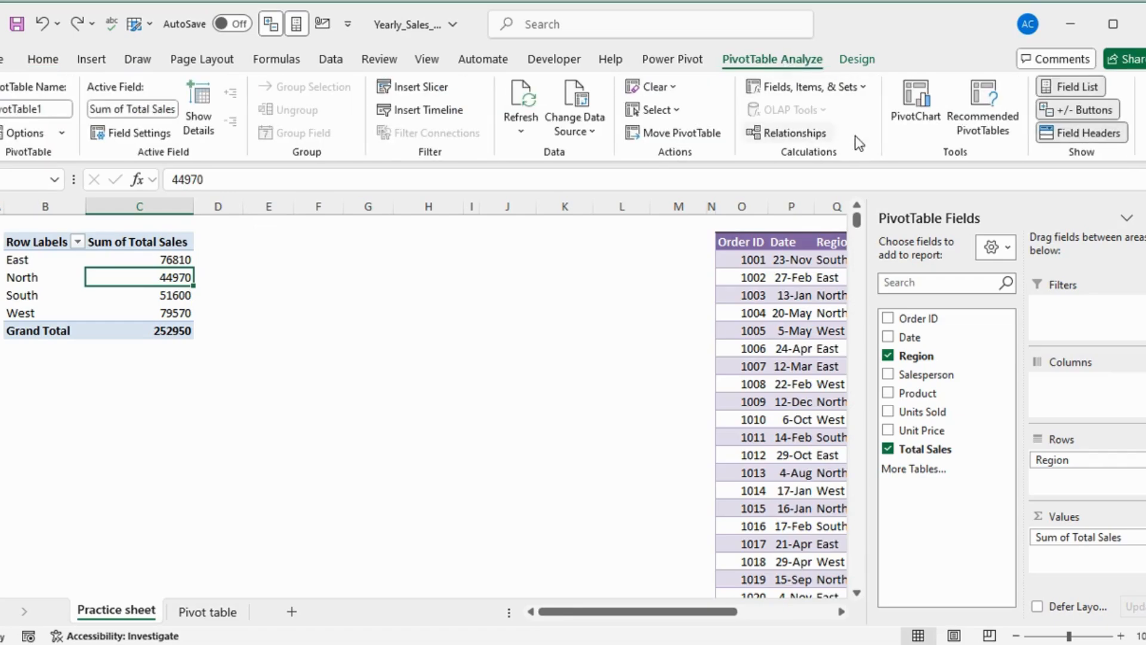
pyautogui.click(913, 101)
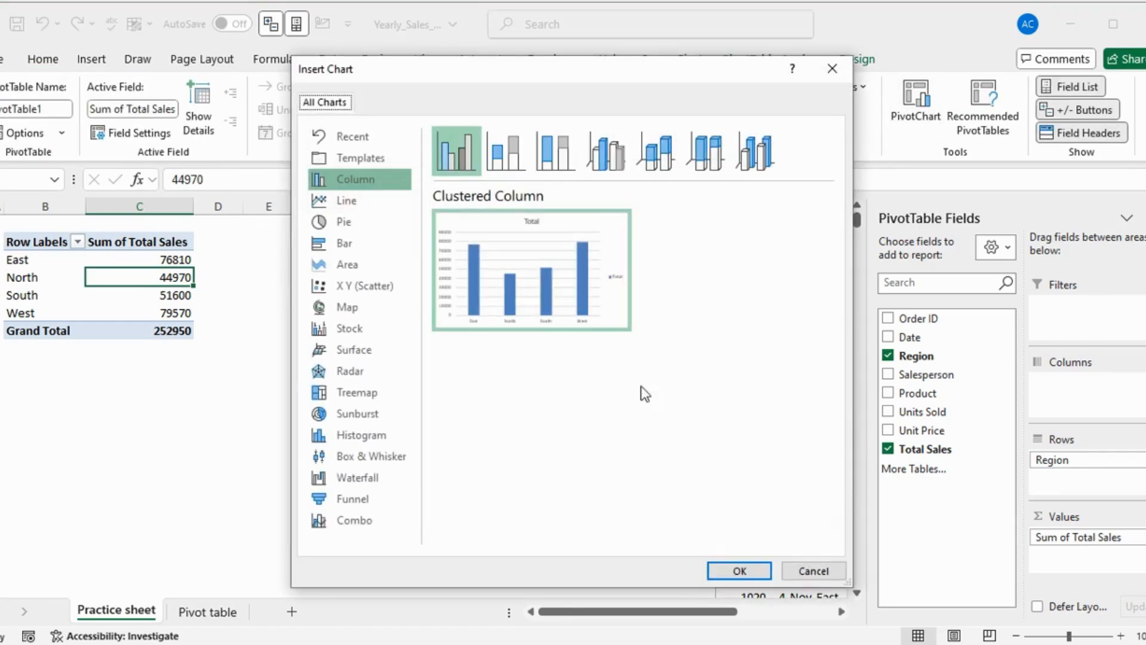
pyautogui.click(735, 571)
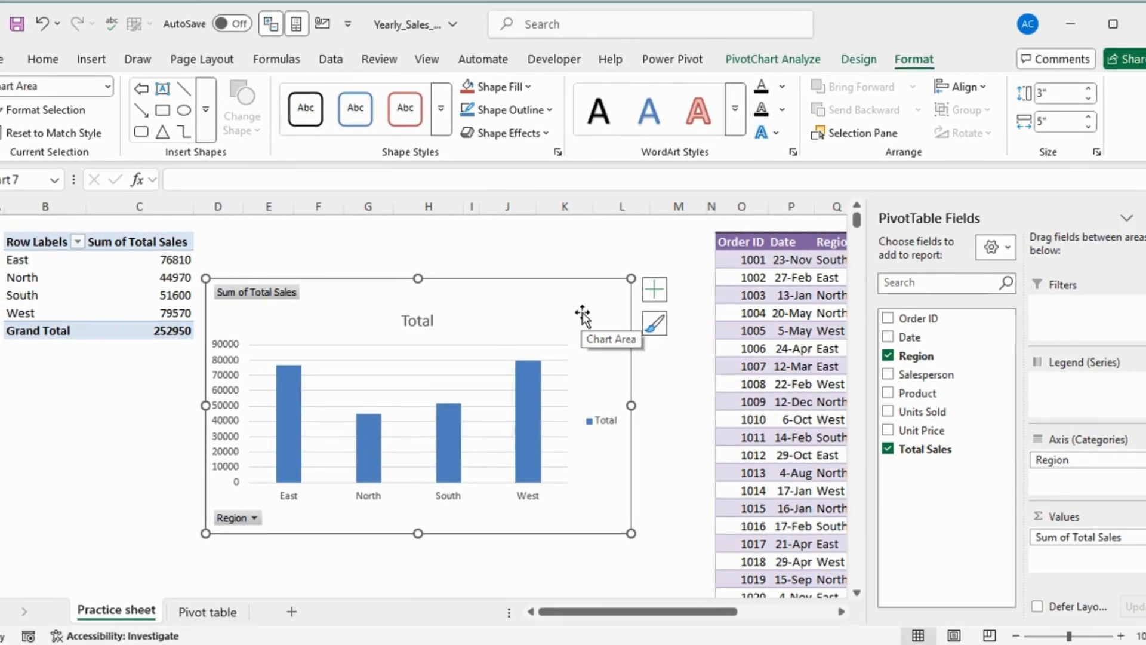
pyautogui.moveTo(582, 315); pyautogui.dragTo(611, 284)
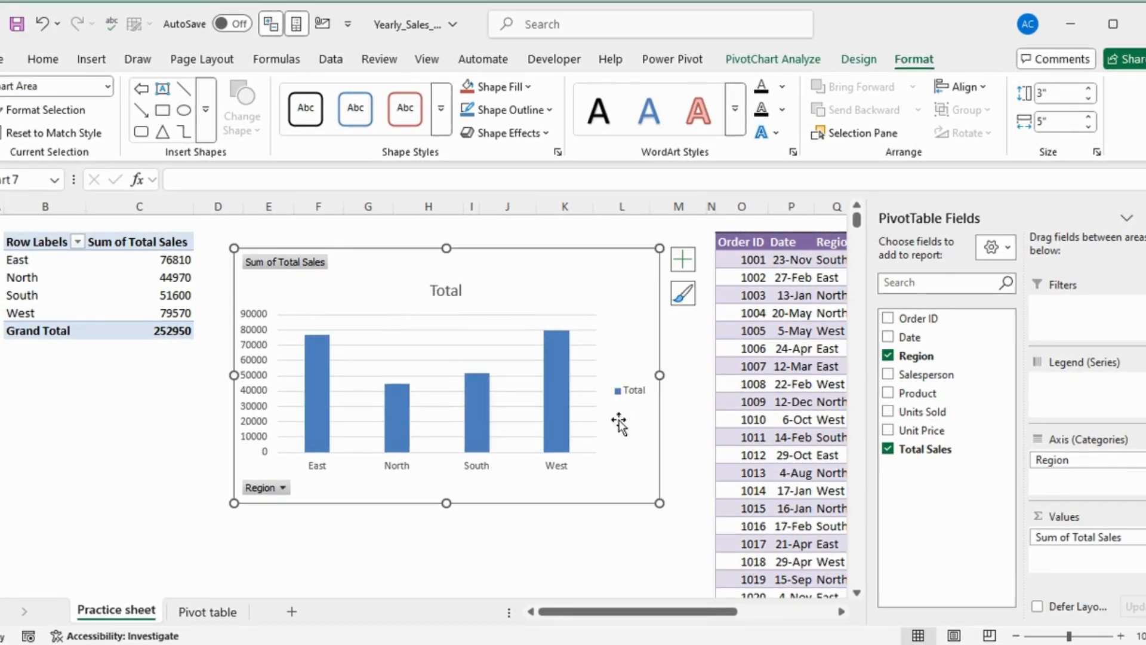
# Delete the PivotChart's legend and hide all field buttons on the chart.
pyautogui.click(622, 394)
pyautogui.press('Delete')
pyautogui.click(307, 267)
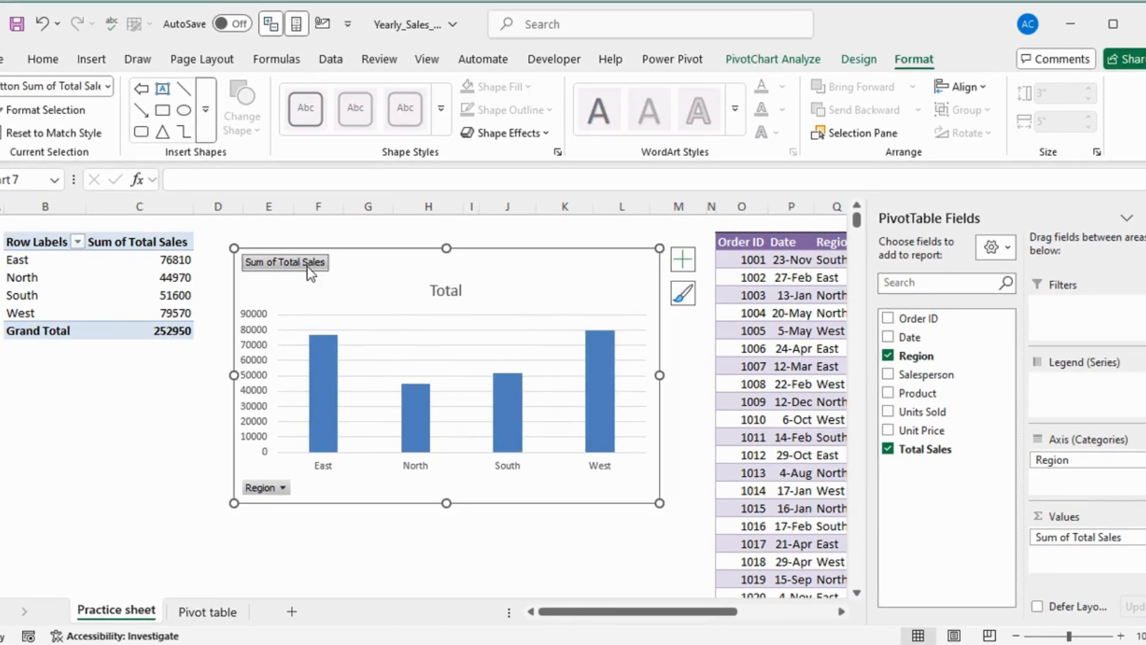
pyautogui.rightClick(269, 487)
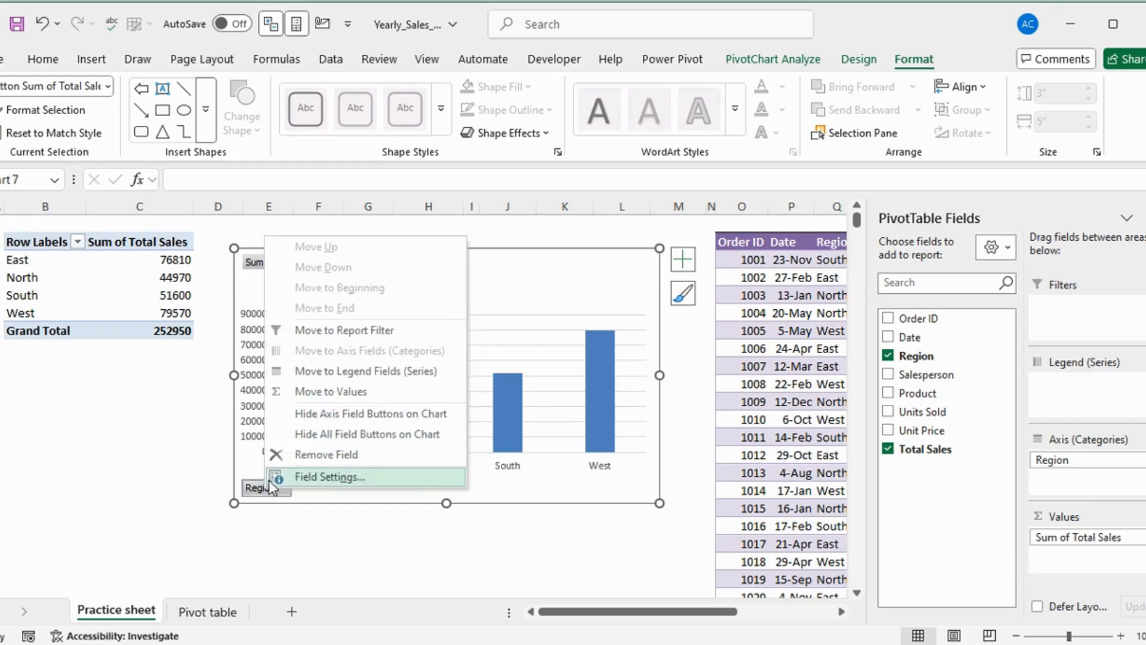
pyautogui.click(335, 433)
# Delete the chart's vertical axis and title, and shrink the chart to about 1.65" high by 3.09" wide.
pyautogui.click(266, 310)
pyautogui.press('Delete')
pyautogui.click(446, 266)
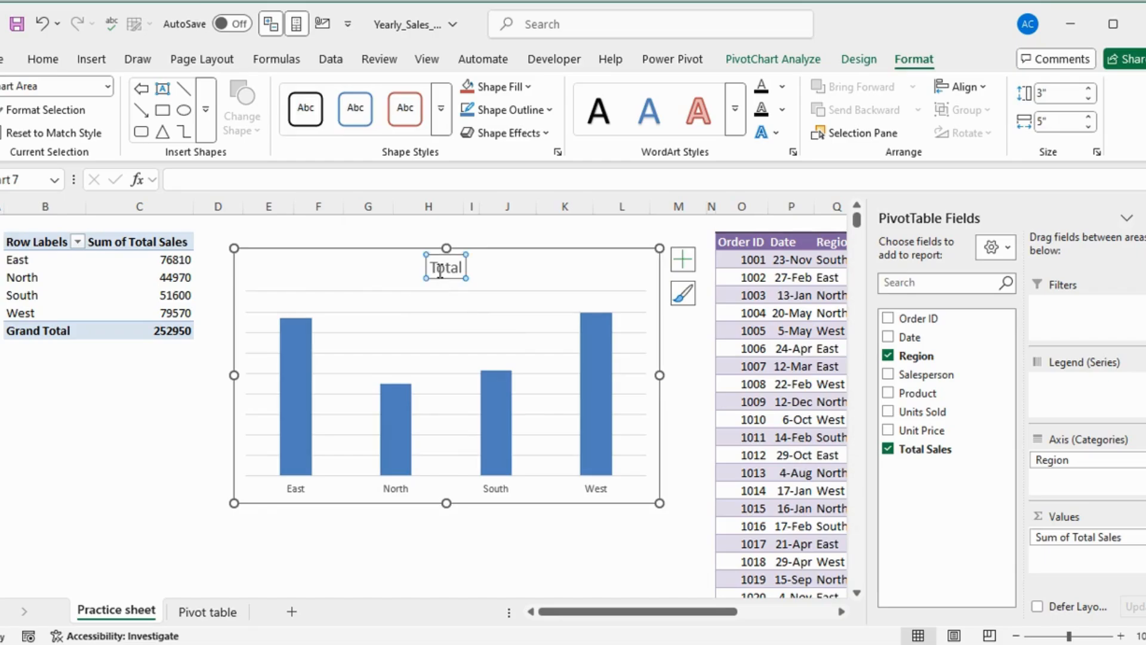
pyautogui.press('Delete')
pyautogui.moveTo(234, 503); pyautogui.dragTo(388, 394)
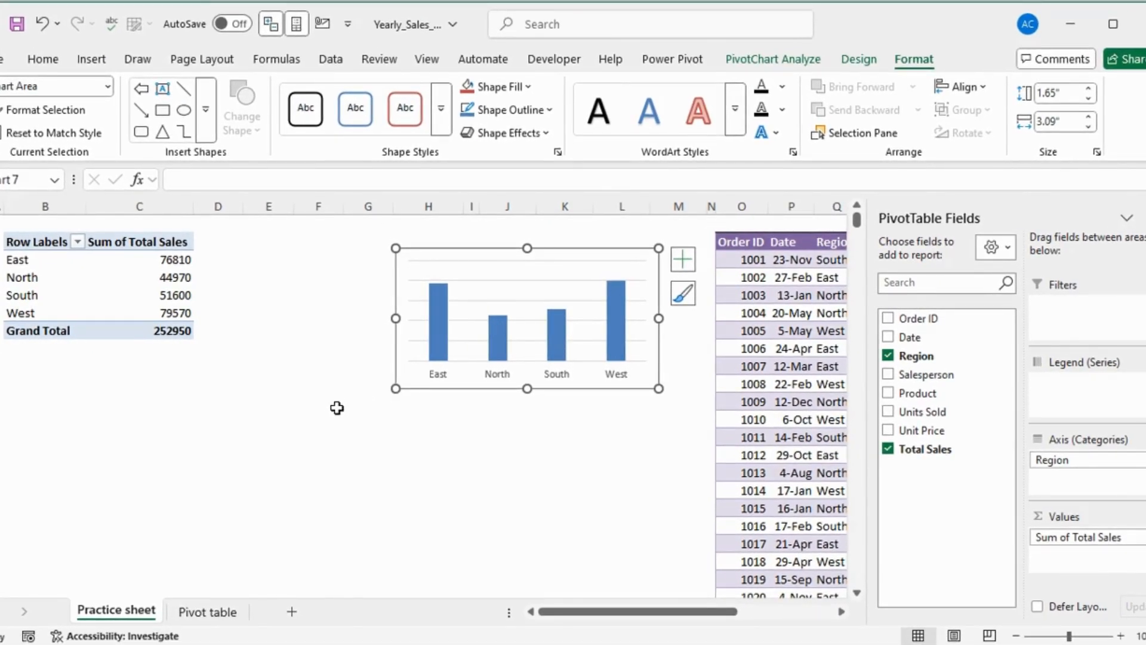
# Add Product as the column field of the region PivotTable, and fit the smaller chart between the widened PivotTable and the source data.
pyautogui.click(144, 278)
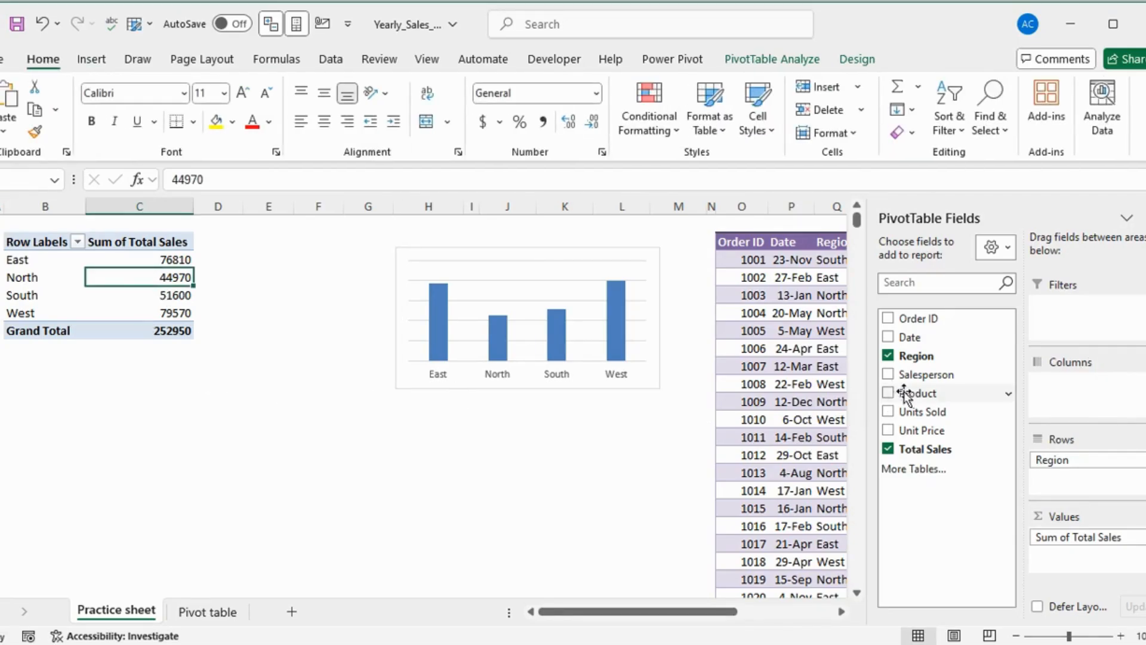
pyautogui.moveTo(914, 394); pyautogui.dragTo(1067, 389)
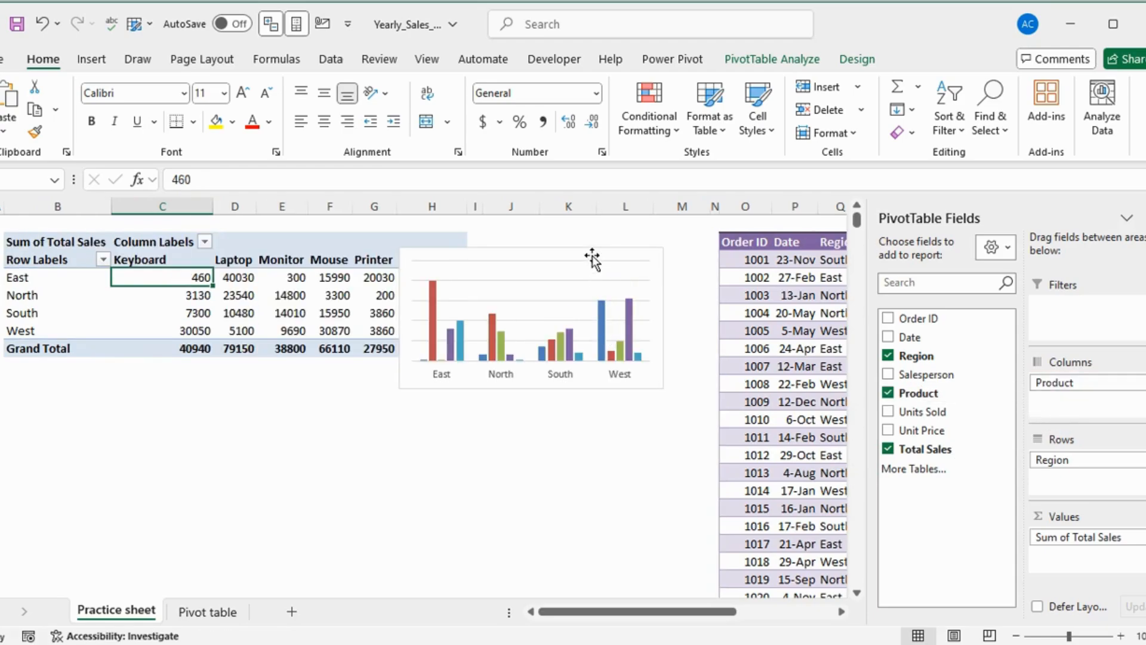
pyautogui.moveTo(592, 258); pyautogui.dragTo(652, 235)
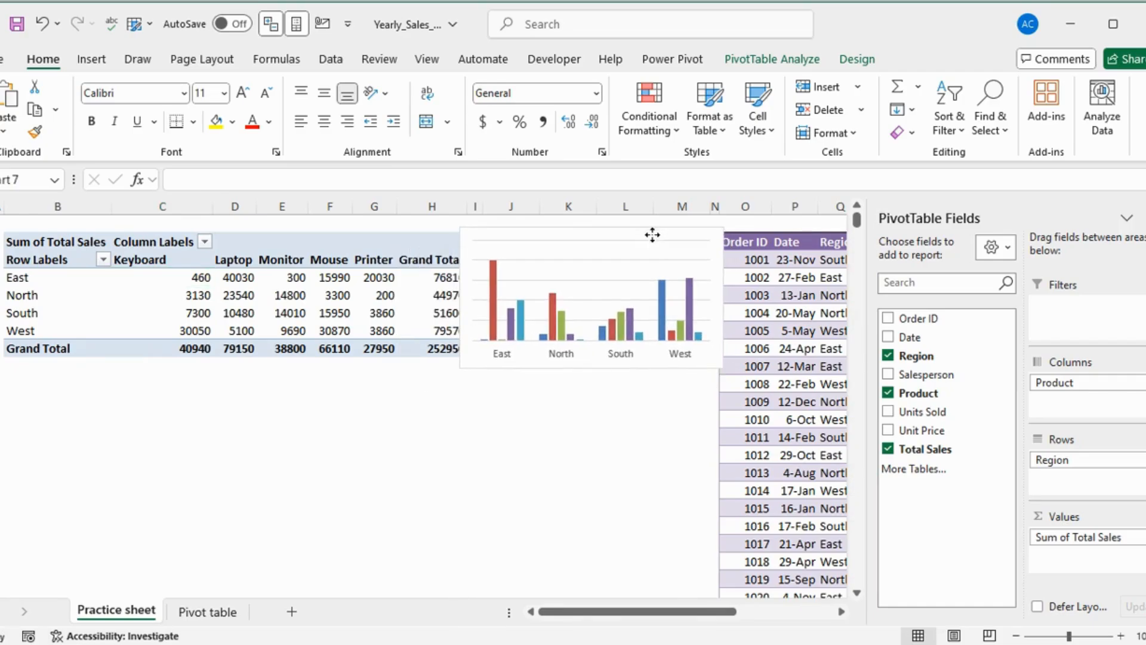
pyautogui.moveTo(460, 228); pyautogui.dragTo(498, 248)
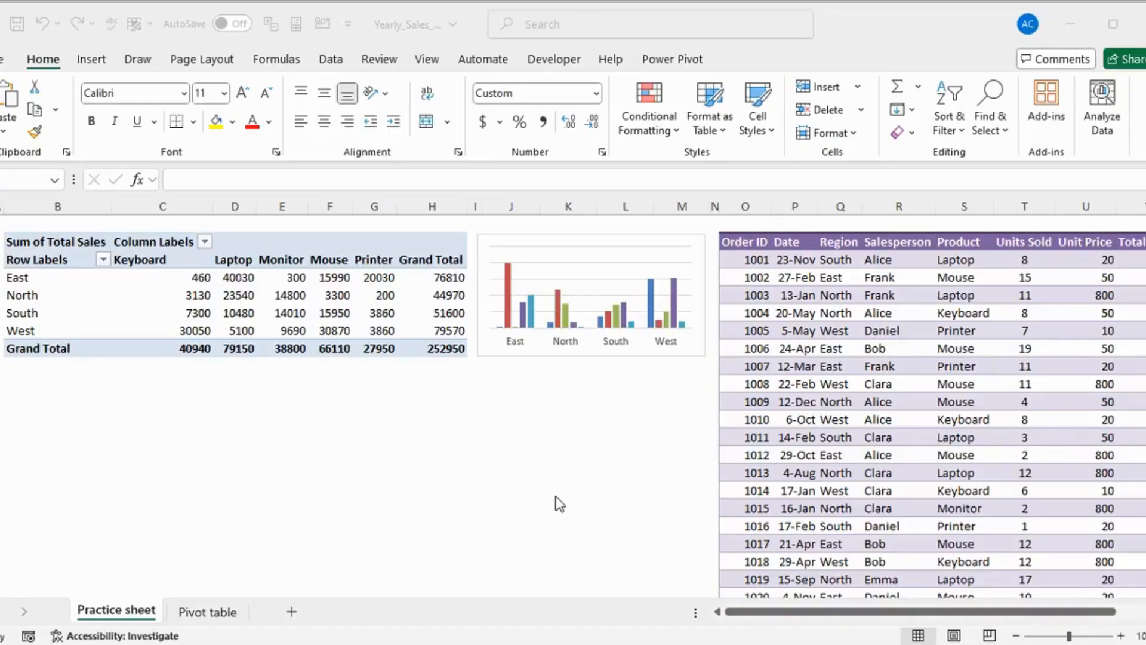
# Insert a second PivotTable from Table13 on the existing Practice sheet at cell B11, below the region PivotTable.
pyautogui.click(762, 432)
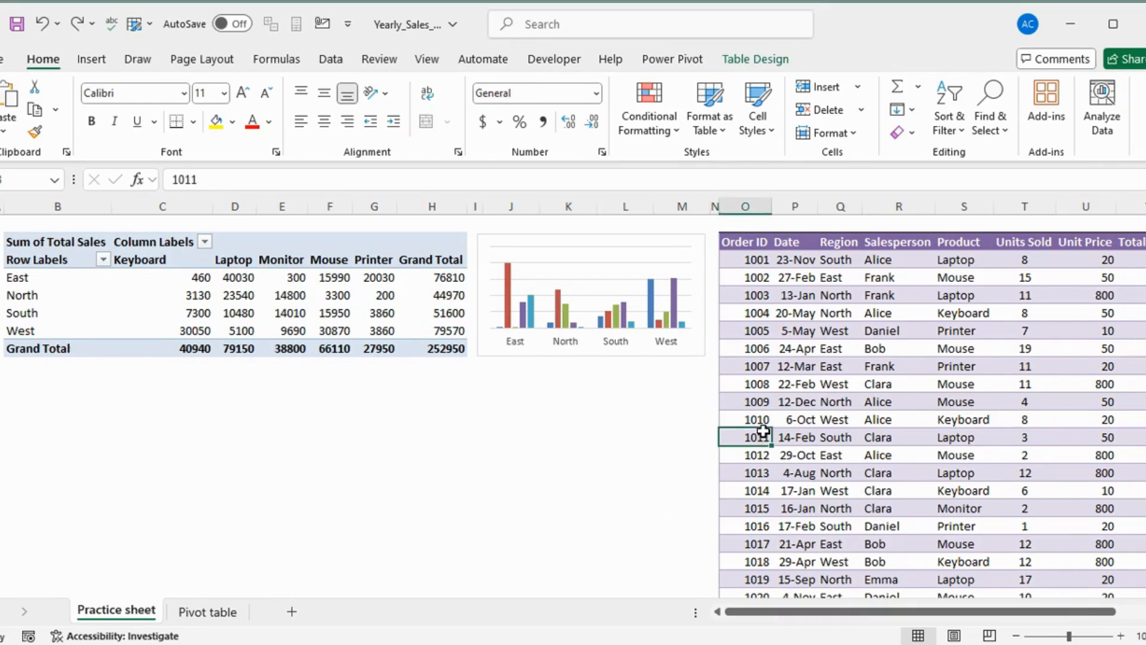
pyautogui.click(89, 59)
pyautogui.click(18, 96)
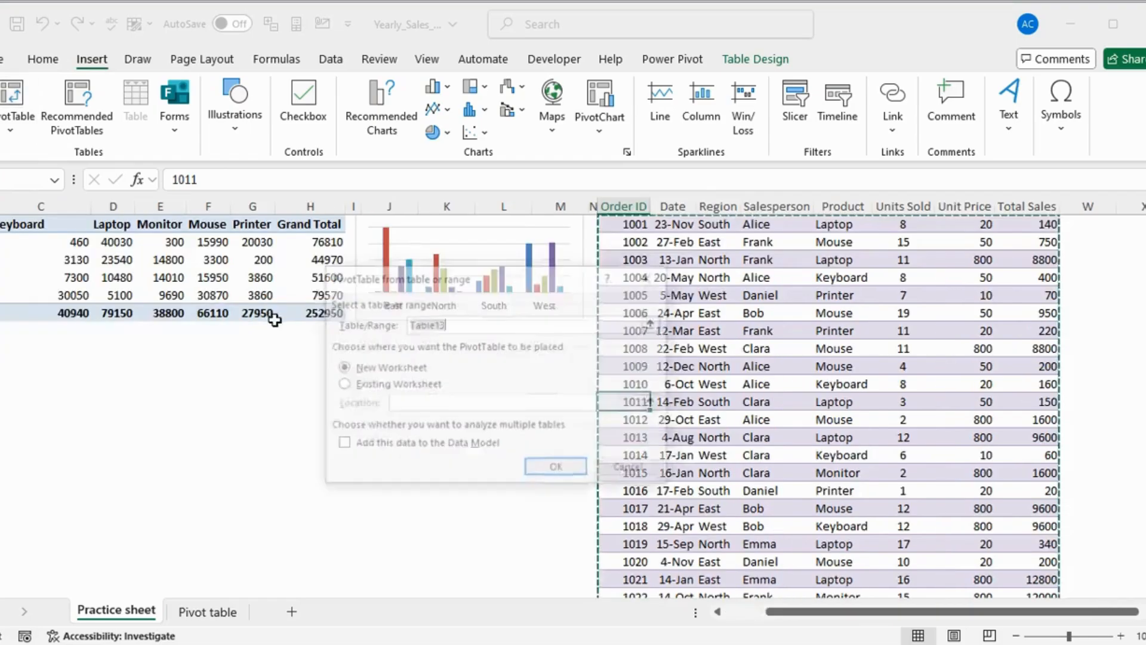
pyautogui.click(340, 384)
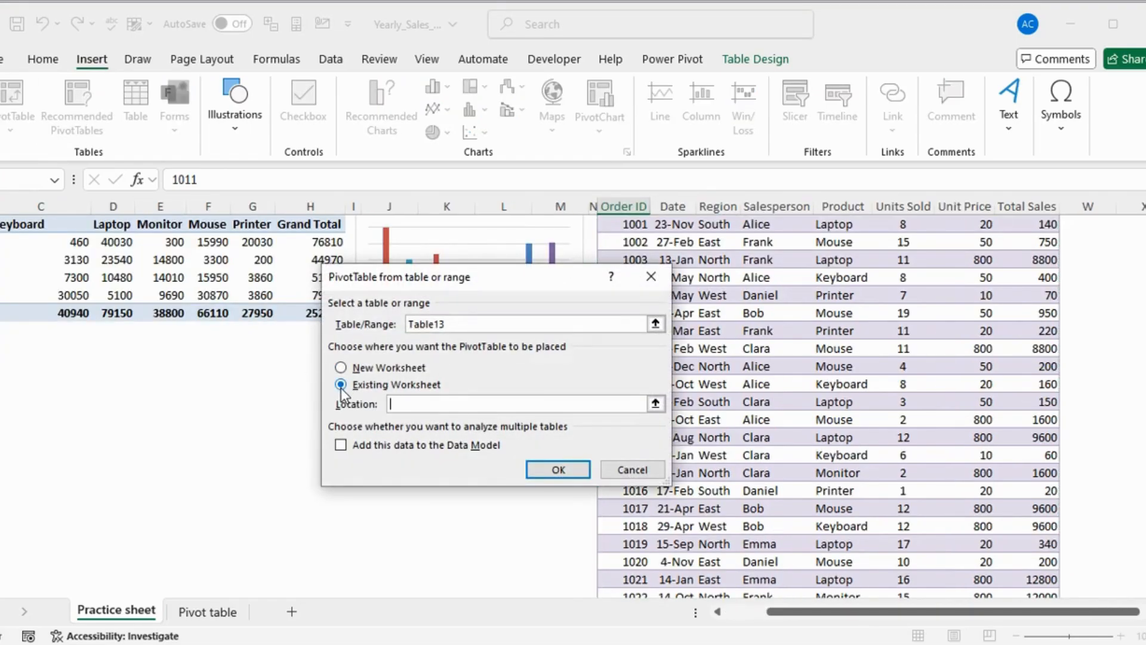
pyautogui.click(270, 380)
pyautogui.press('Left')
pyautogui.press('Left')
pyautogui.press('Left')
pyautogui.press('Left')
pyautogui.press('Left')
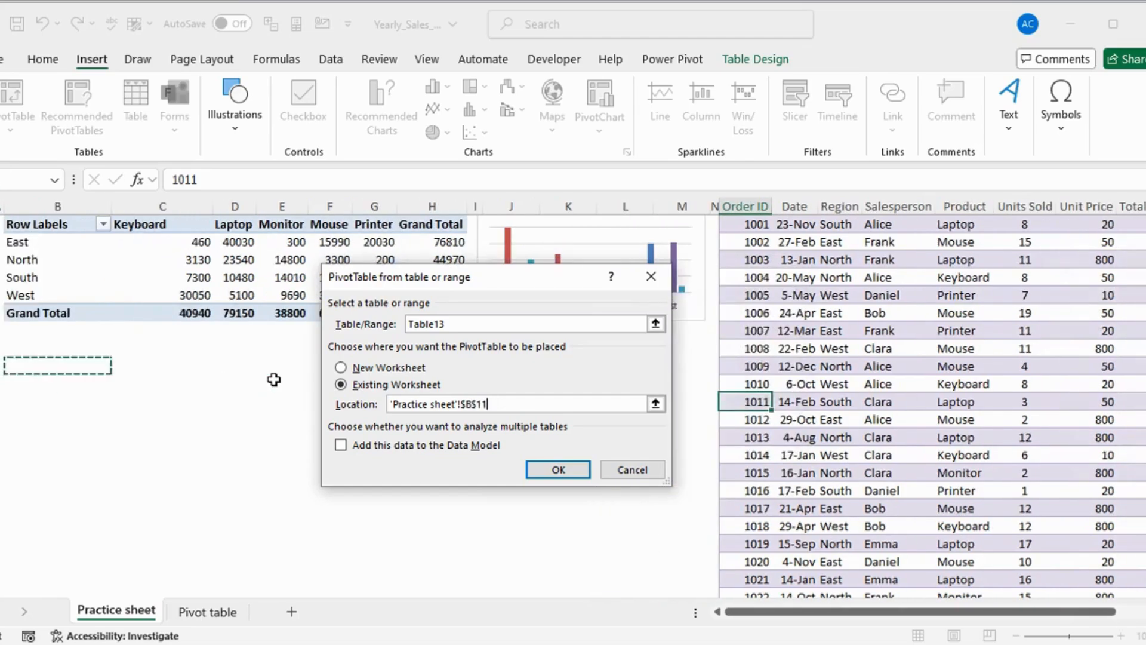
pyautogui.press('Return')
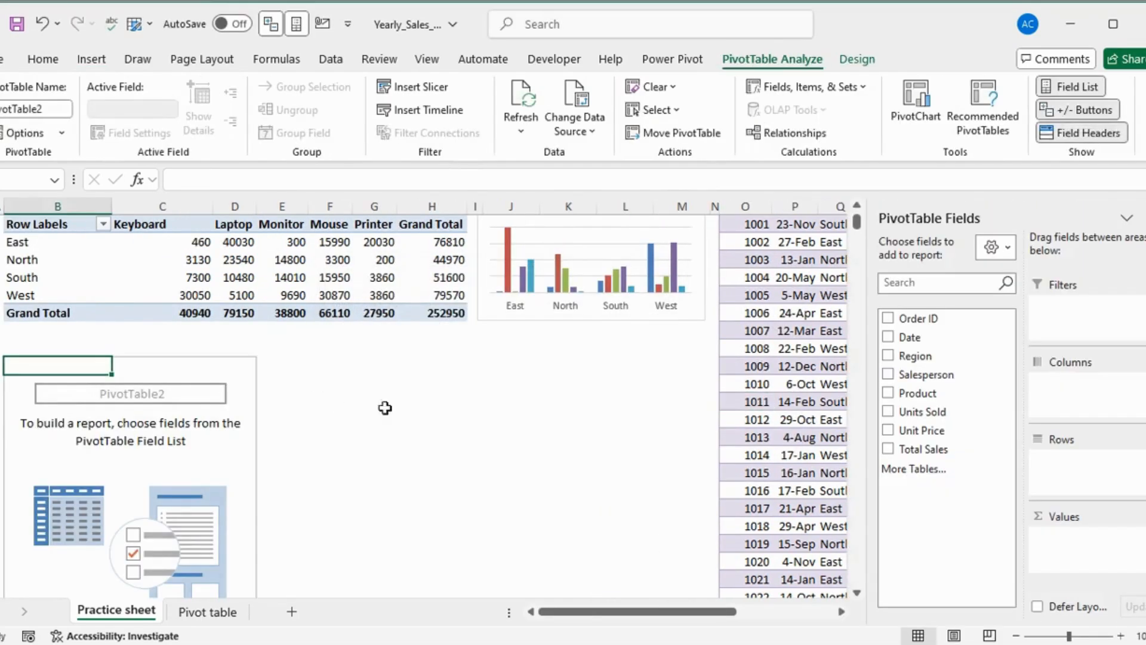
# Set up the second PivotTable with Salesperson rows, Product columns and summed Total Sales values, and close the field list.
pyautogui.click(423, 407)
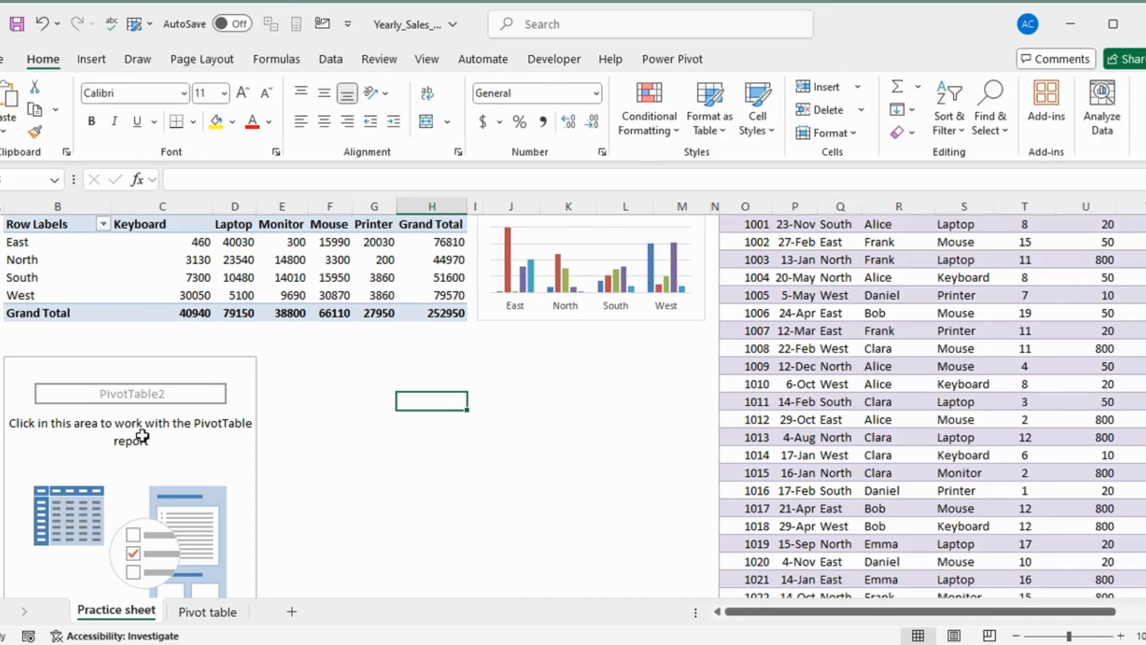
pyautogui.click(142, 437)
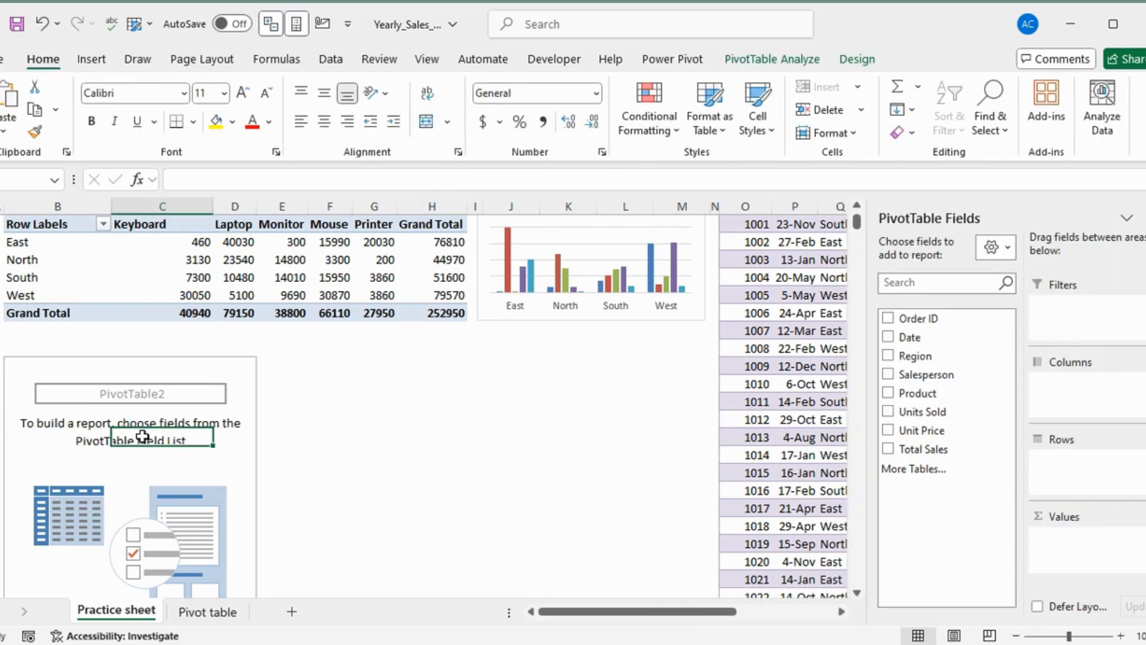
pyautogui.click(889, 375)
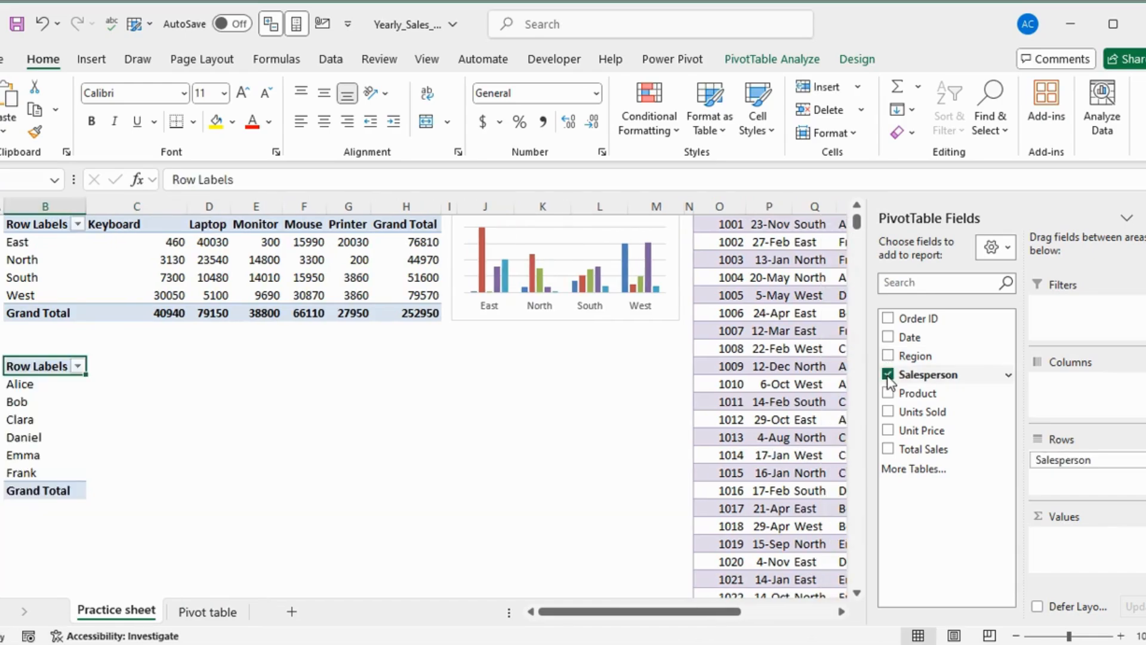
pyautogui.moveTo(904, 395); pyautogui.dragTo(1066, 387)
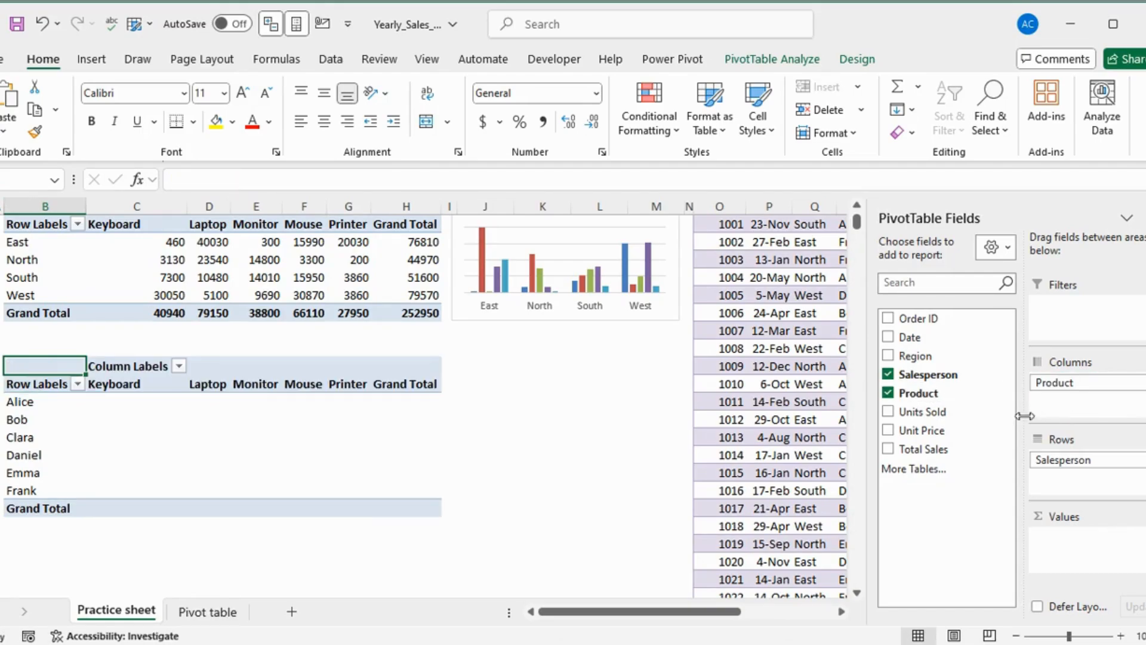
pyautogui.click(892, 450)
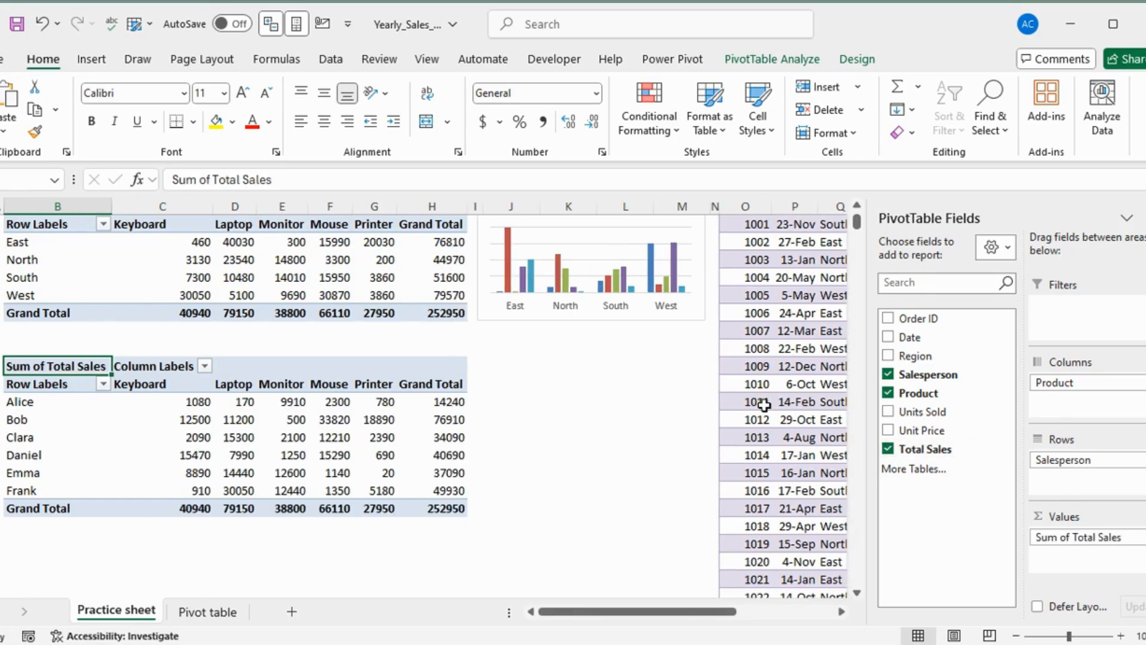
pyautogui.click(1144, 217)
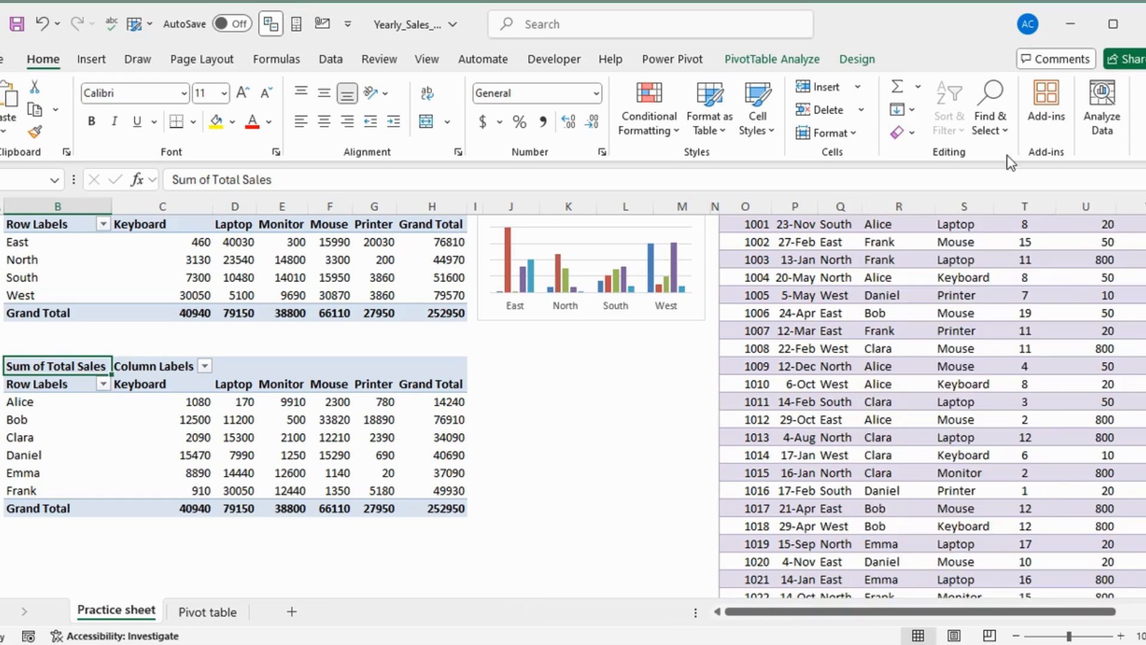
# Apply the purple-header style from the first row of the Medium PivotTable styles to both the salesperson and region PivotTables.
pyautogui.click(856, 67)
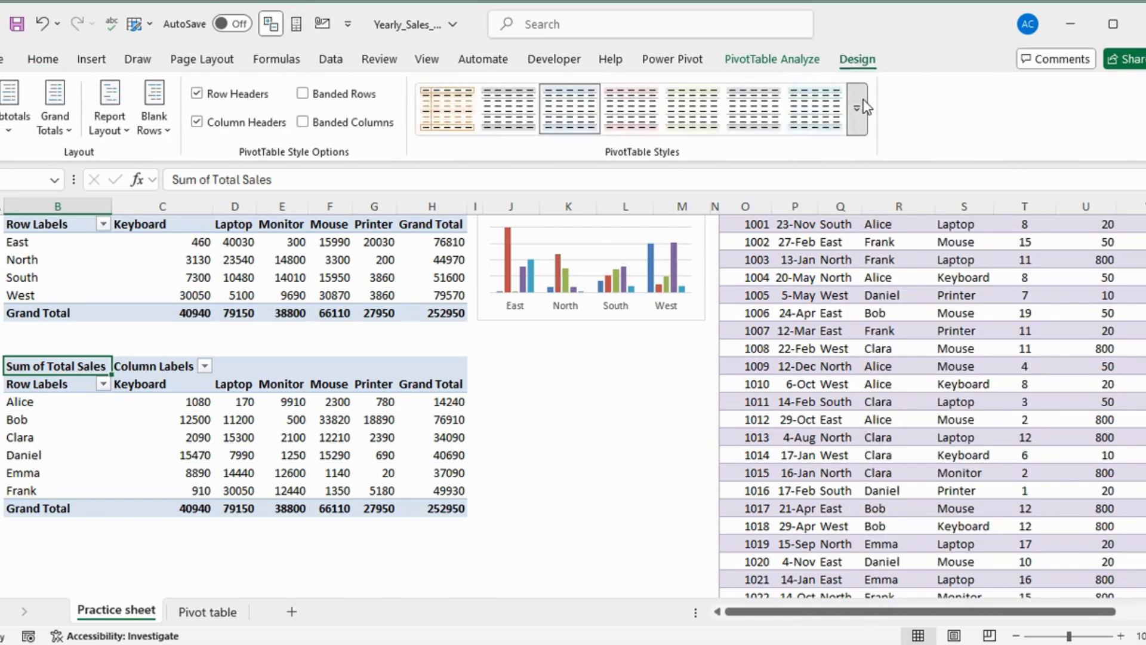
pyautogui.click(857, 108)
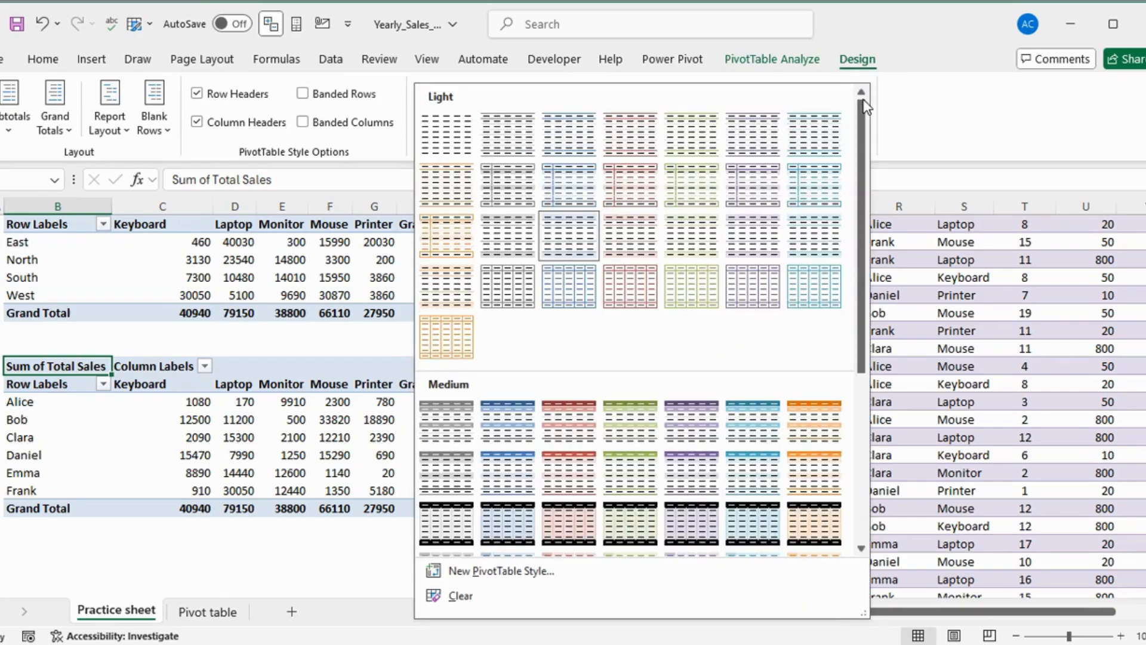
pyautogui.click(687, 406)
pyautogui.click(406, 285)
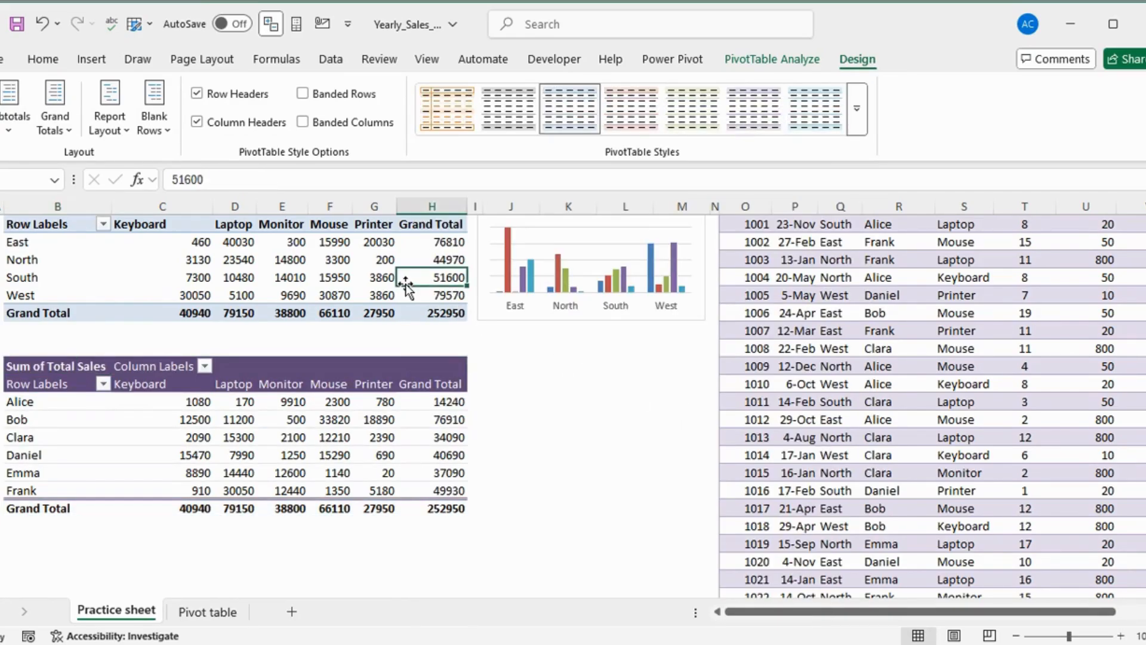
pyautogui.click(852, 112)
pyautogui.click(703, 407)
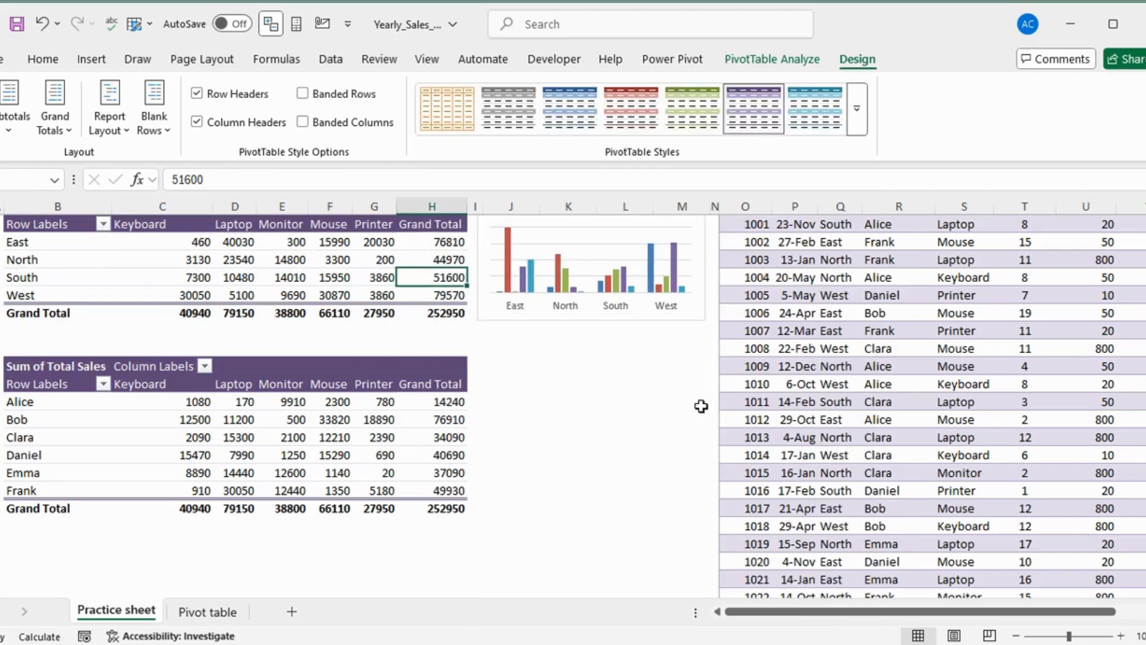
# Recolour the region PivotChart with the fourth Colorful palette and return to the top of the sheet.
pyautogui.click(699, 310)
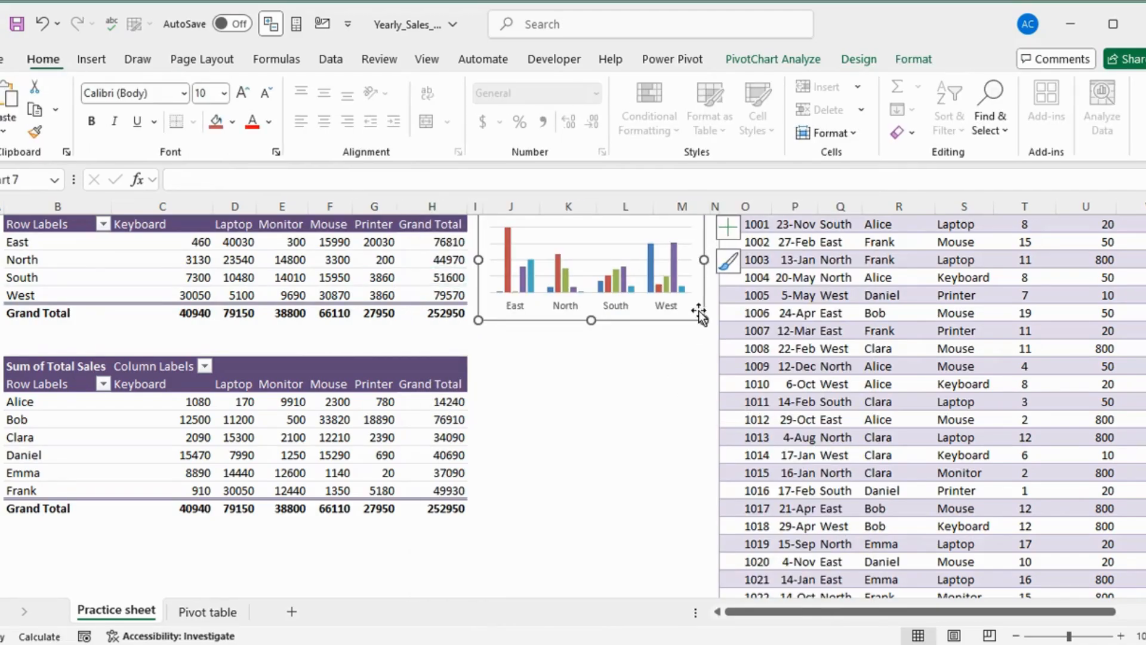
pyautogui.click(860, 59)
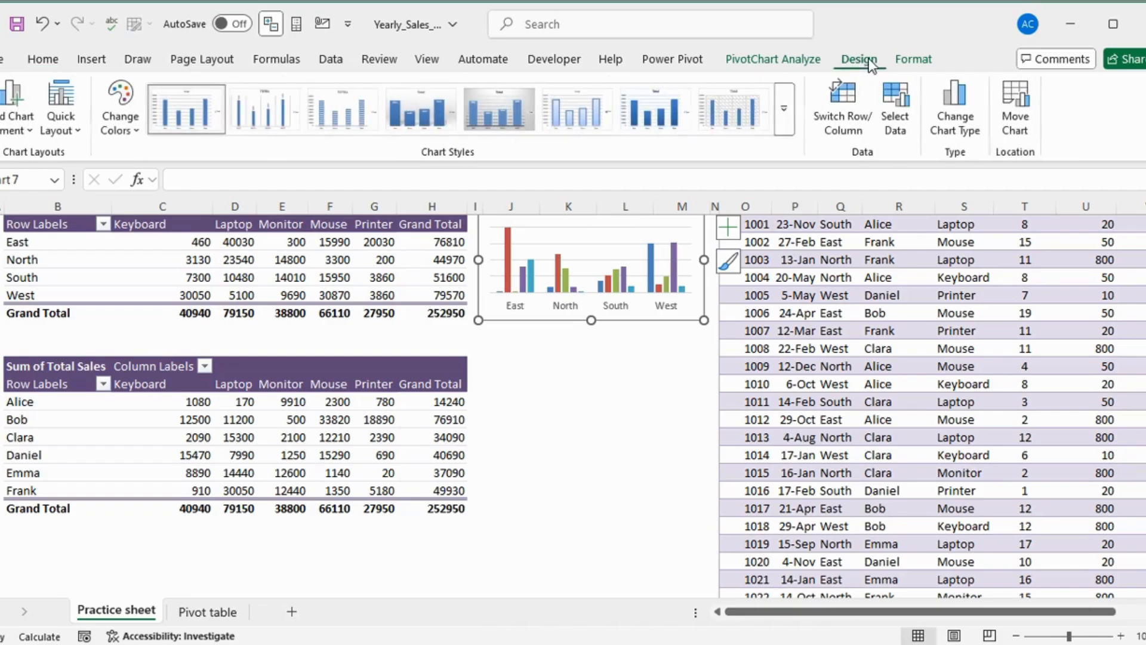
pyautogui.click(119, 119)
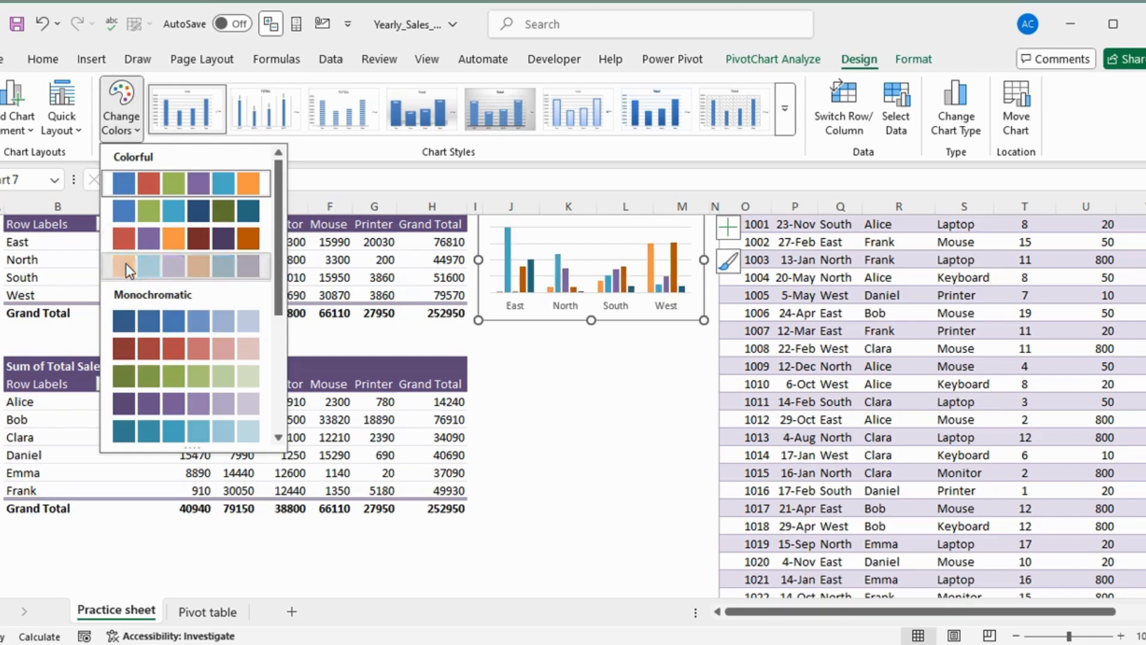
pyautogui.click(127, 266)
pyautogui.click(518, 401)
pyautogui.press('Up')
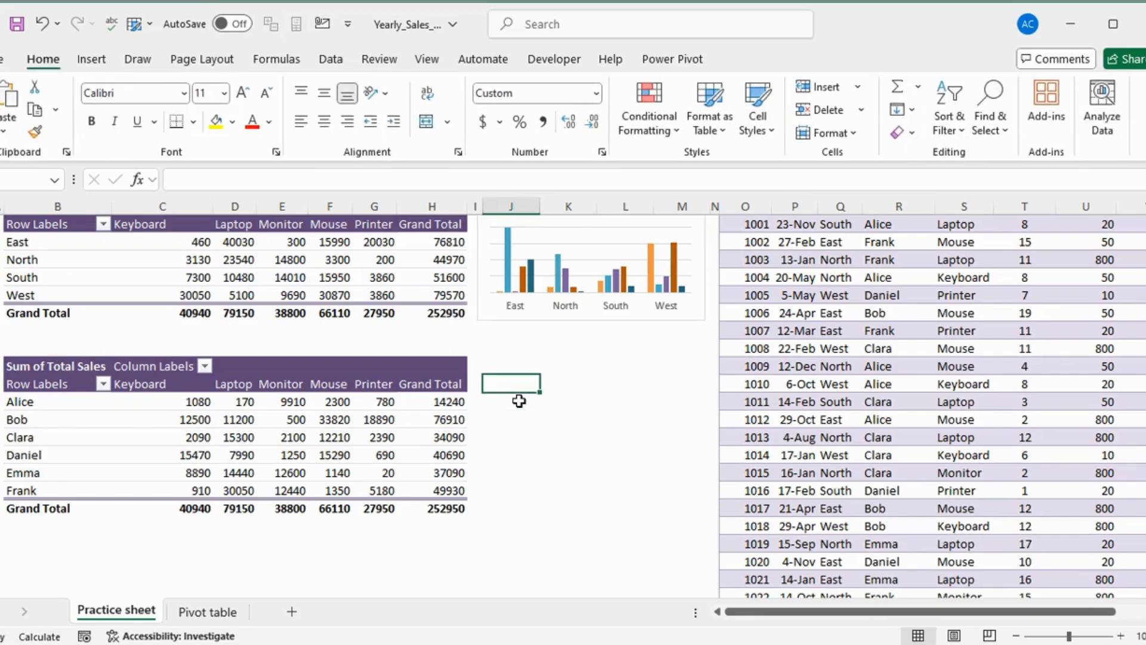
pyautogui.hotkey('ctrl', 'Up')
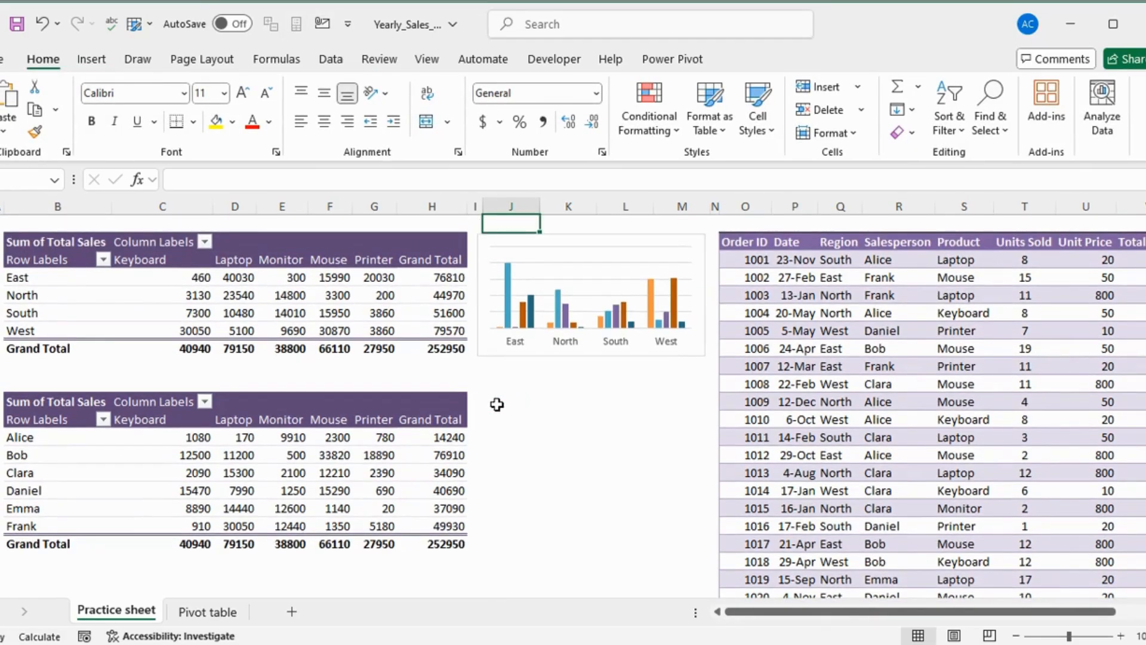
# Copy the Salesperson Contribution % title and product header rows from the Pivot table sheet to J11 on the Practice sheet.
pyautogui.click(203, 612)
pyautogui.moveTo(490, 439); pyautogui.dragTo(651, 448)
pyautogui.hotkey('ctrl', 'c')
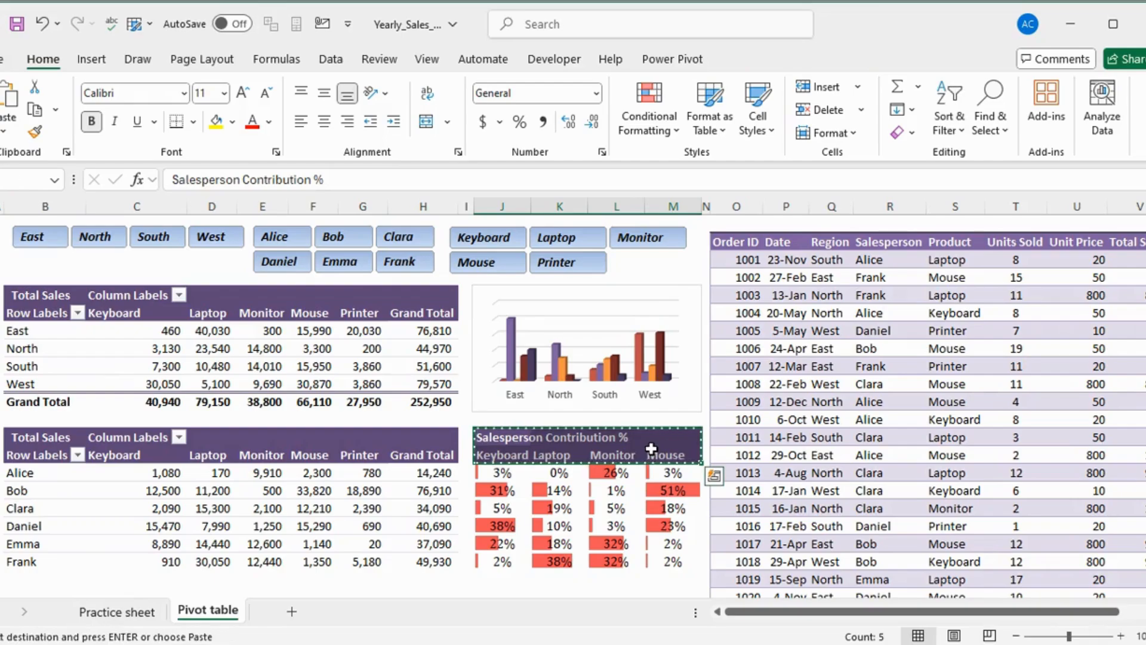
pyautogui.hotkey('ctrl', 'pageup')
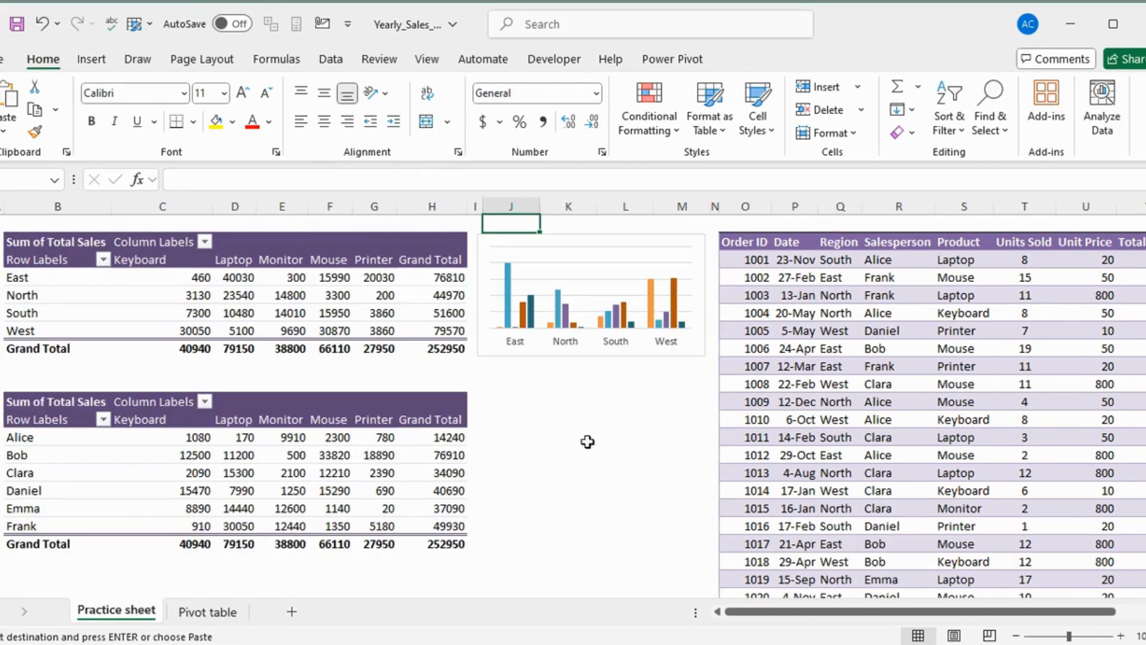
pyautogui.click(513, 410)
pyautogui.hotkey('ctrl', 'v')
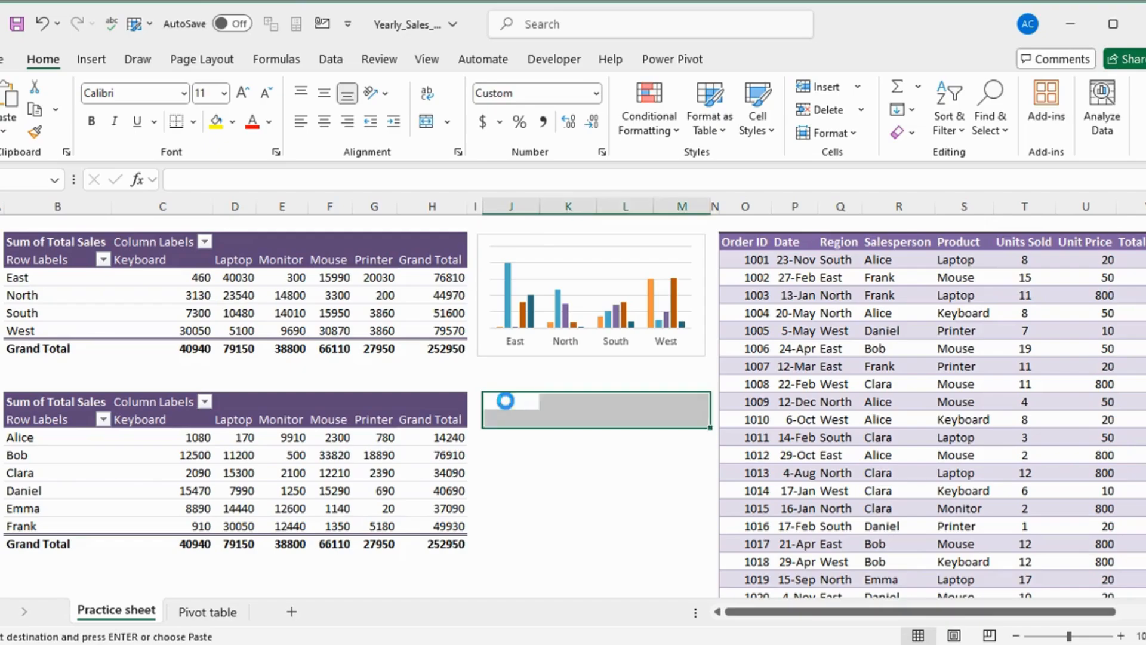
# Enter the formula =C13/C$8 in J13, under the Keyboard header of the Salesperson Contribution % block.
pyautogui.click(506, 441)
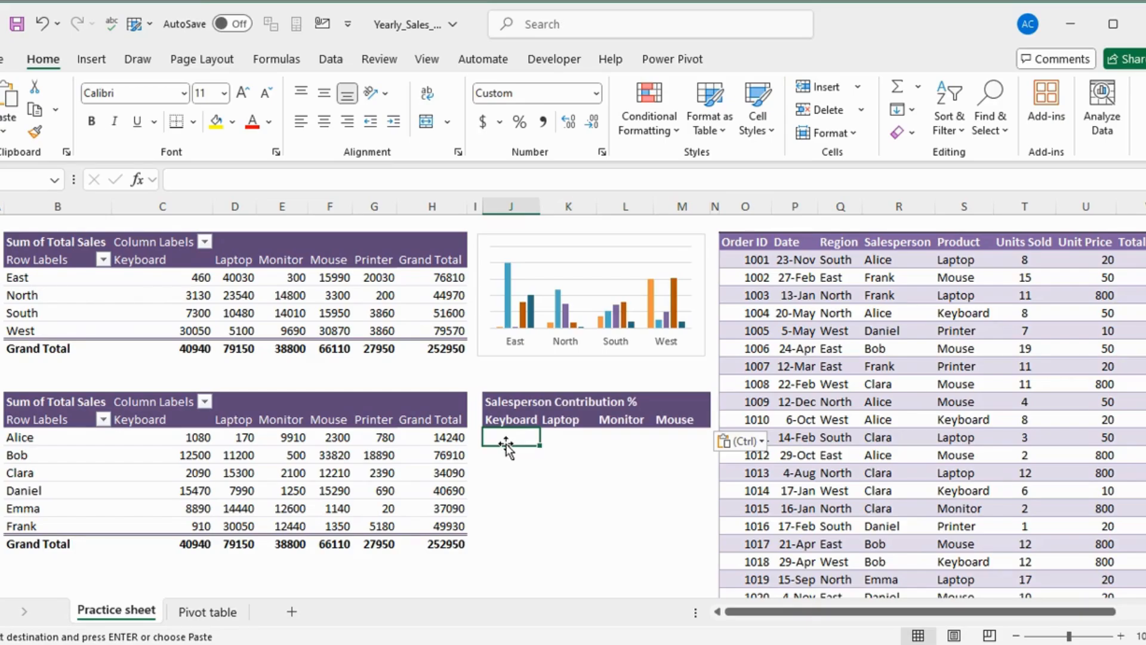
pyautogui.write('=')
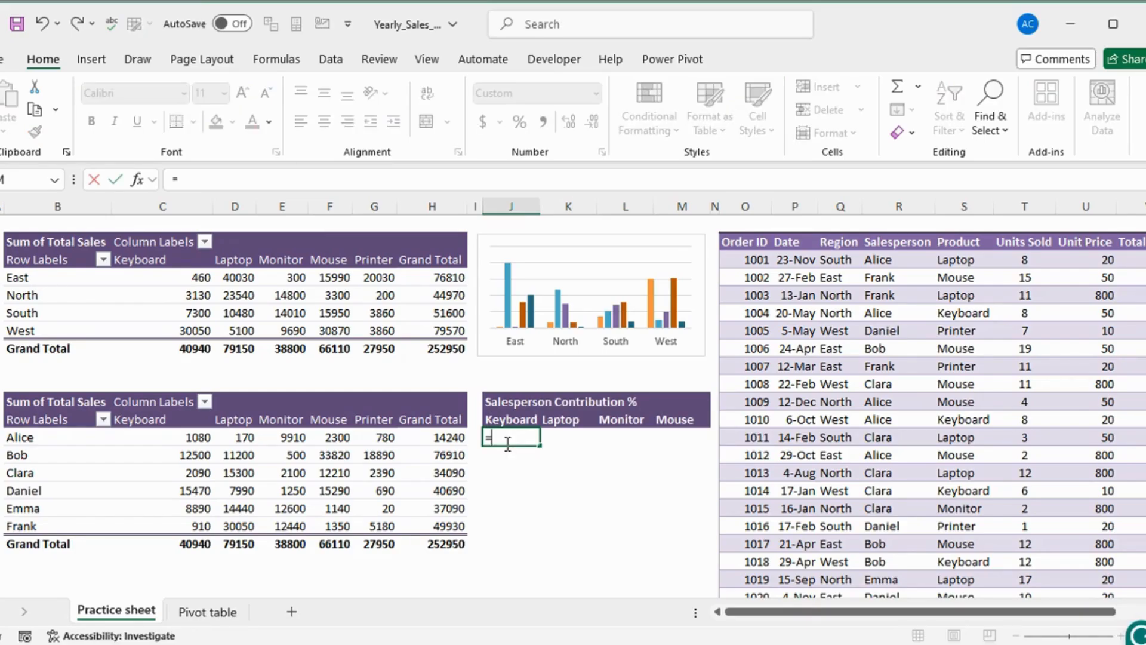
pyautogui.write('C13/')
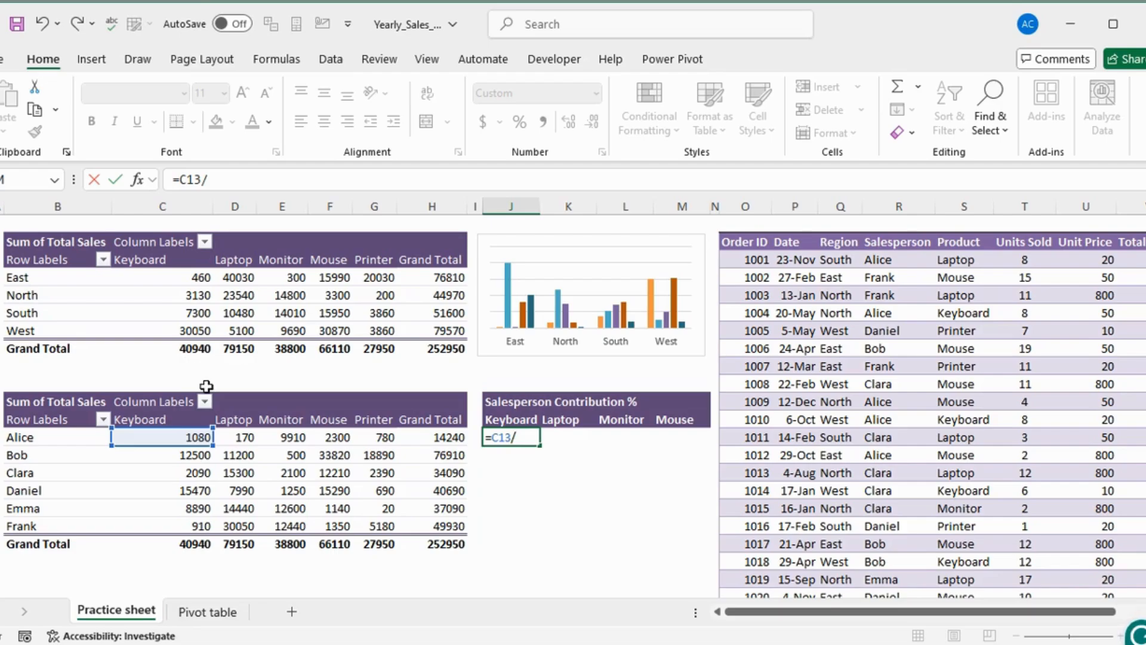
pyautogui.write('C')
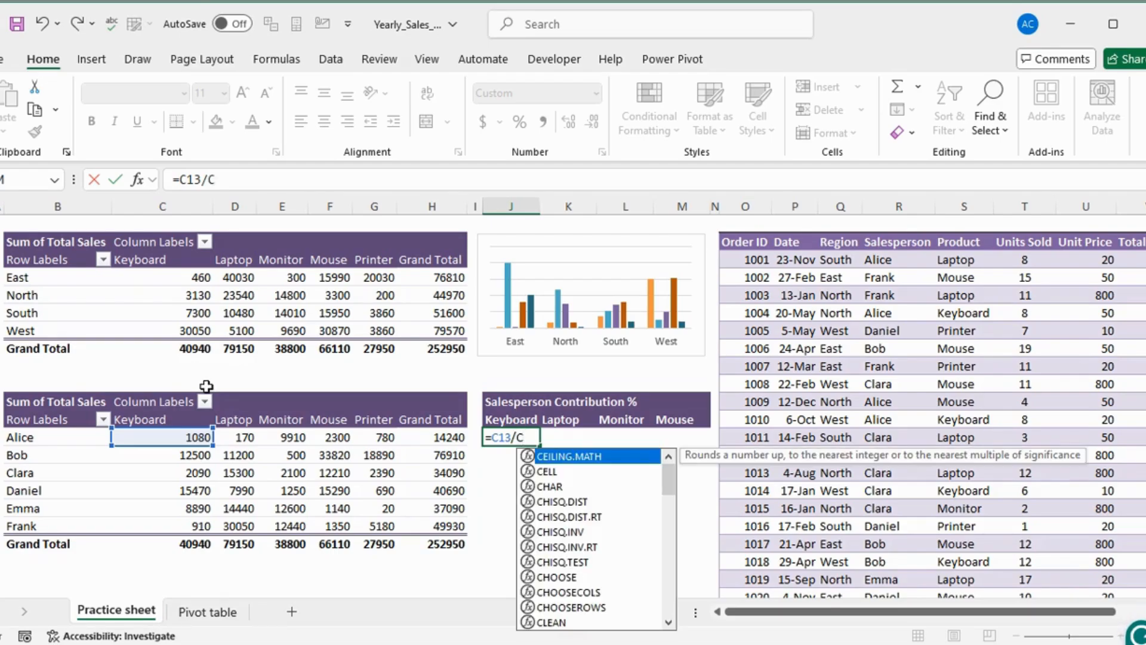
pyautogui.write('$8')
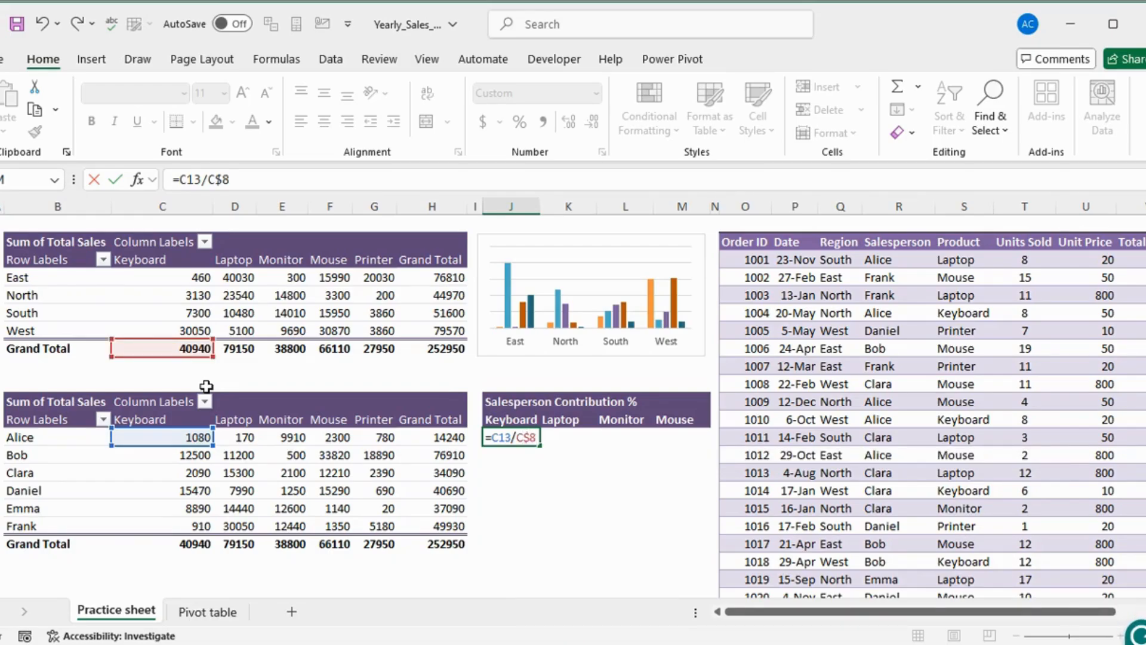
pyautogui.hotkey('ctrl', 'Return')
# Copy the J13 formula across J13:M18 for all salespeople and the four products, with the results formatted as percentages.
pyautogui.hotkey('ctrl', 'c')
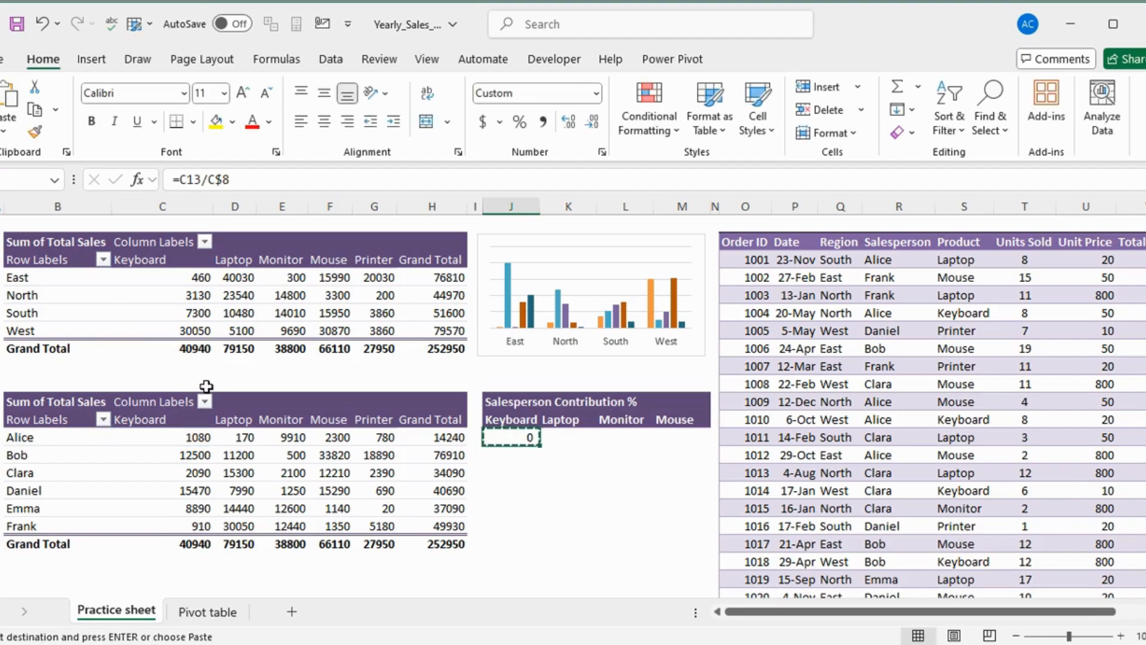
pyautogui.hotkey('shift', 'Right')
pyautogui.hotkey('shift', 'Right')
pyautogui.hotkey('shift', 'Right')
pyautogui.hotkey('shift', 'Down')
pyautogui.hotkey('shift', 'Down')
pyautogui.hotkey('shift', 'Down')
pyautogui.hotkey('shift', 'Down')
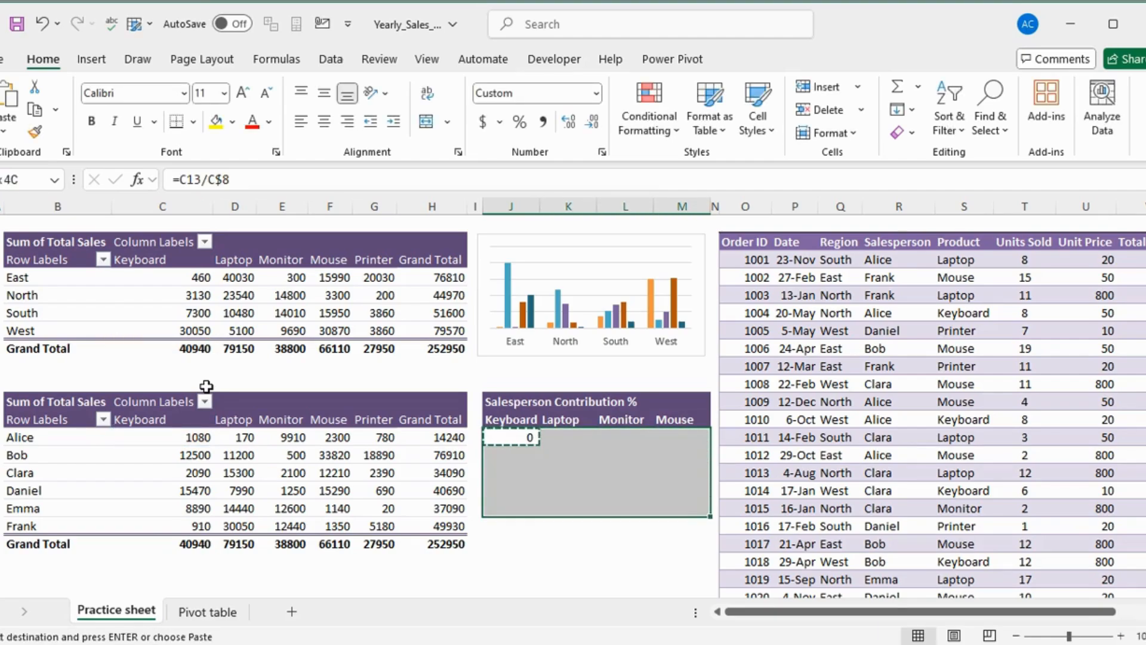
pyautogui.hotkey('shift', 'Down')
pyautogui.hotkey('ctrl', 'v')
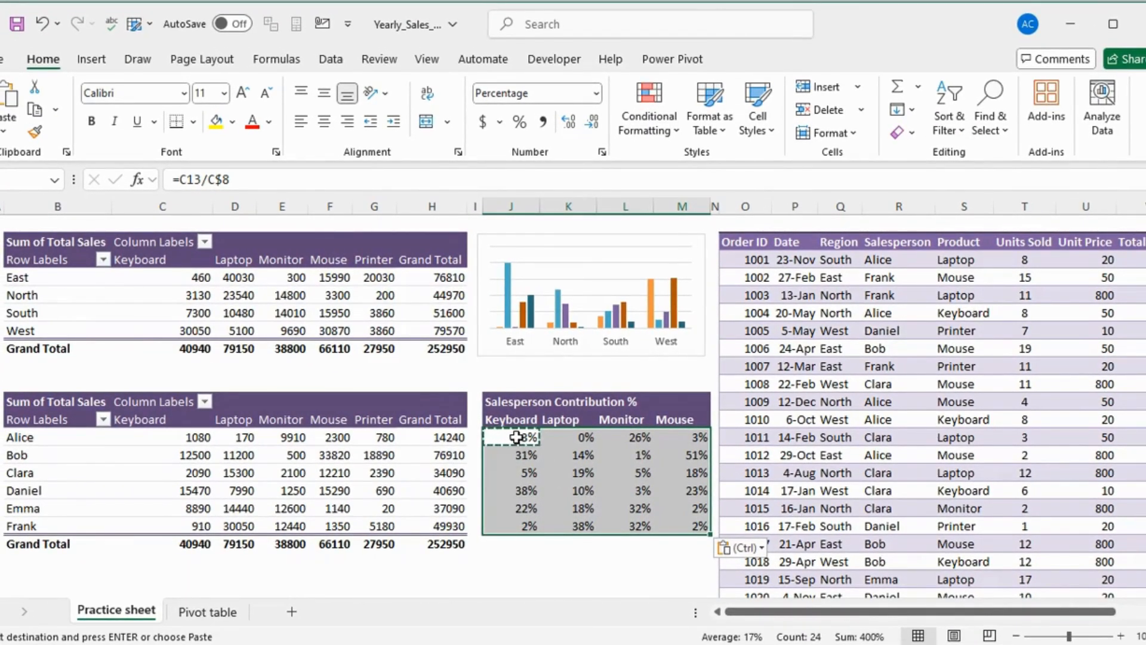
# Add solid-fill red data bars to the contribution percentages in J13:M18.
pyautogui.click(516, 438)
pyautogui.moveTo(516, 437); pyautogui.dragTo(686, 525)
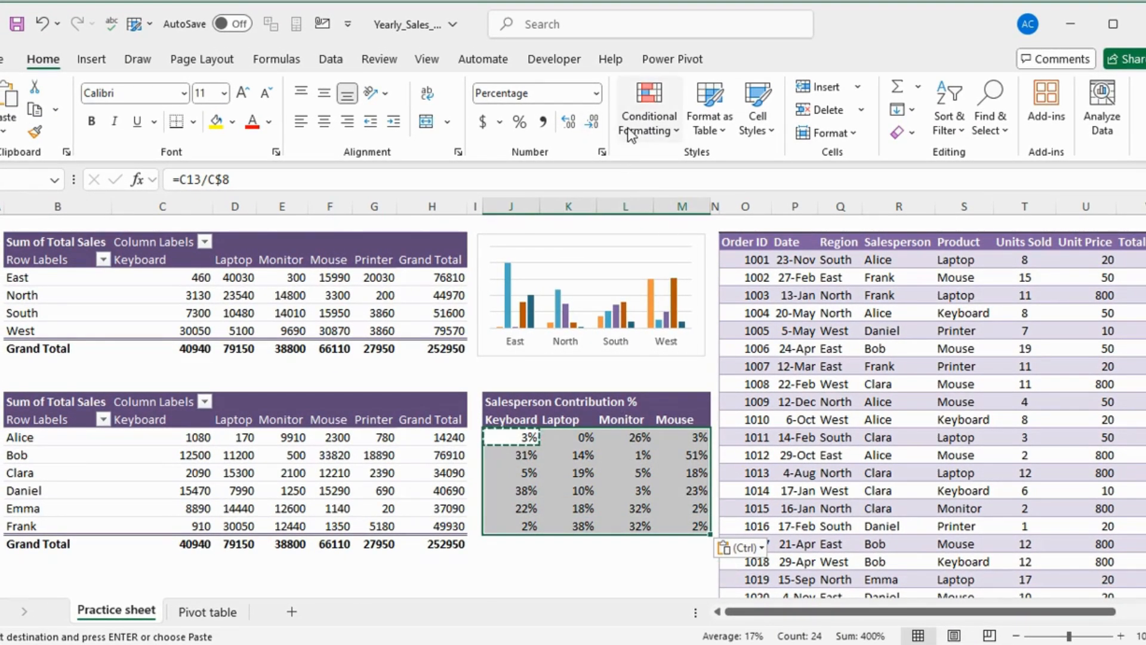
pyautogui.click(649, 113)
pyautogui.moveTo(673, 257)
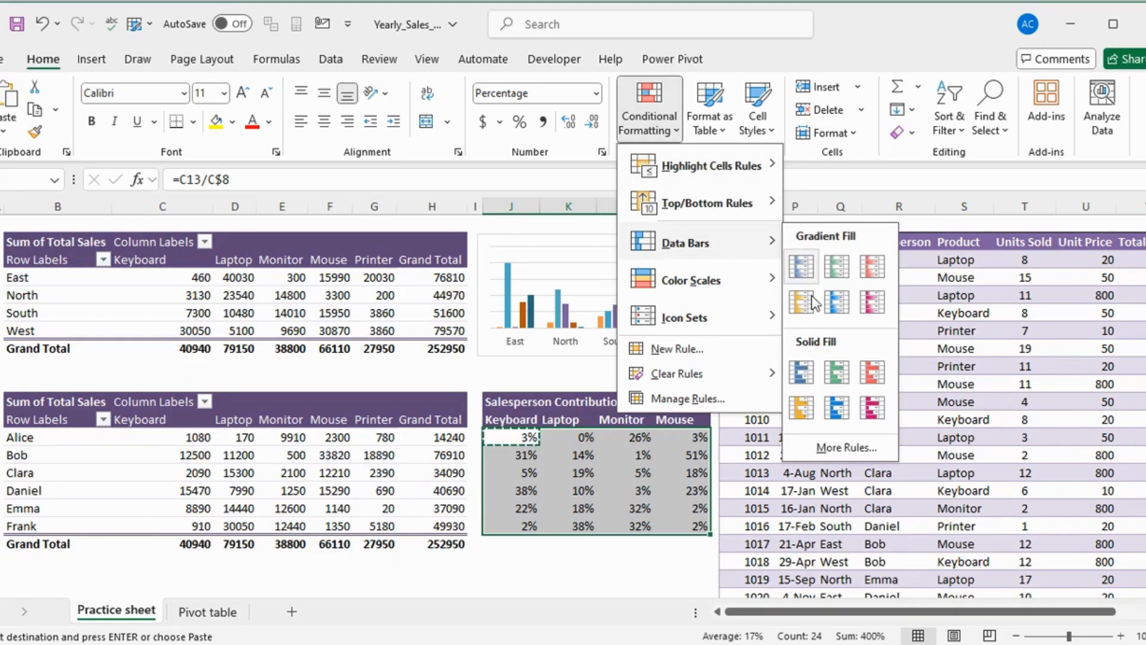
pyautogui.click(870, 372)
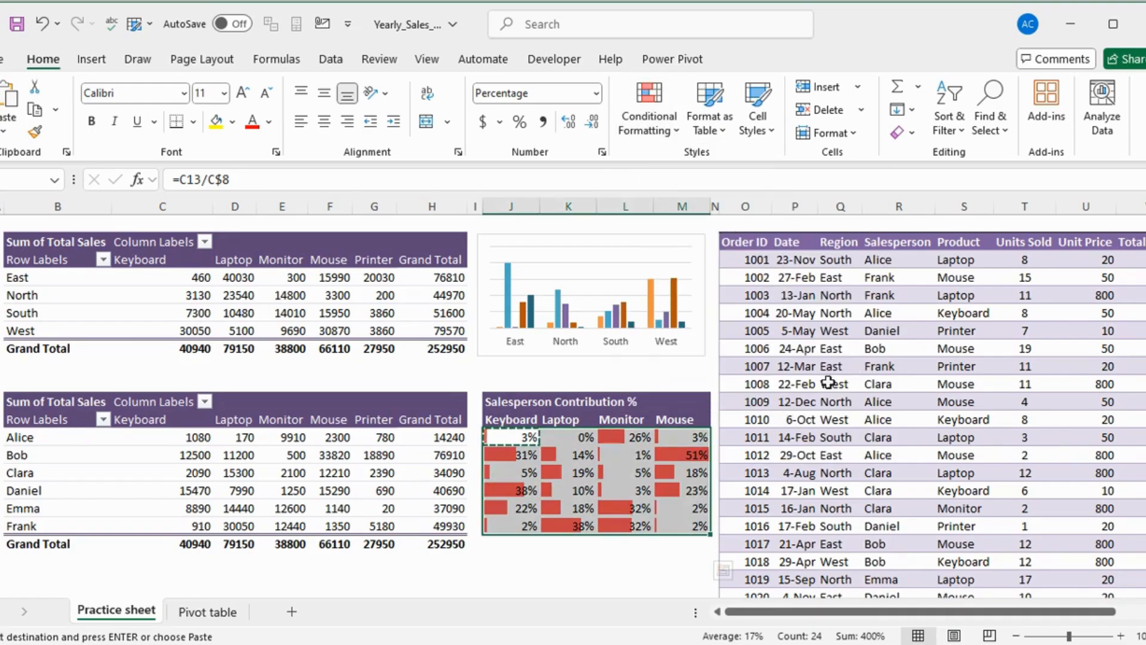
pyautogui.click(635, 562)
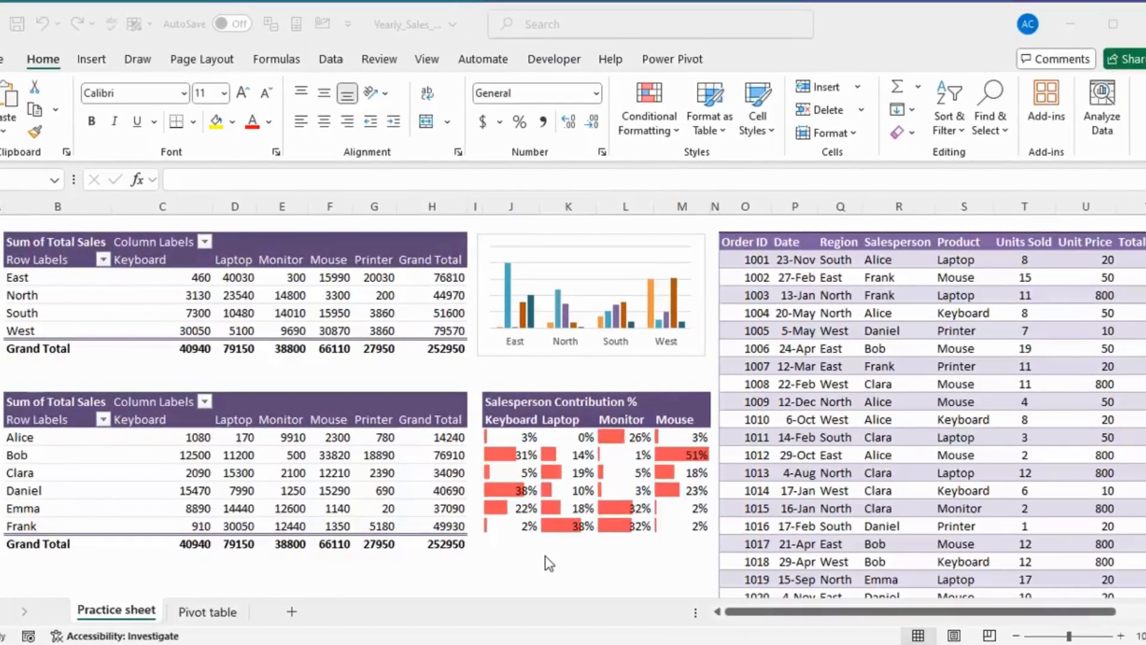
# Insert a Region slicer for the salesperson PivotTable.
pyautogui.click(435, 573)
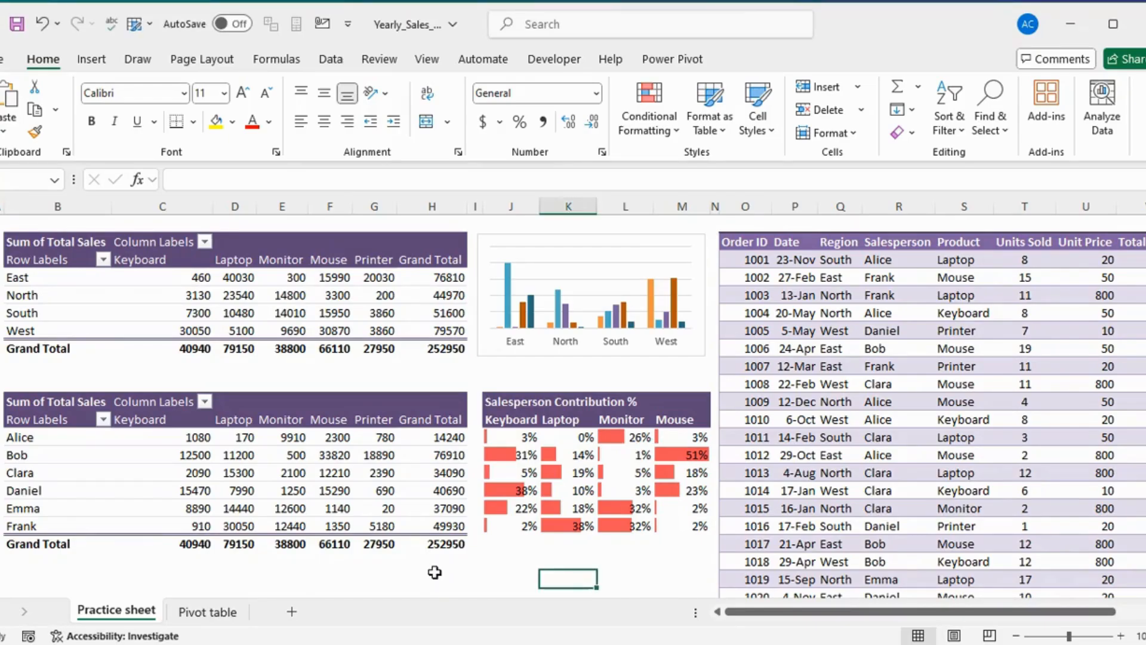
pyautogui.click(233, 471)
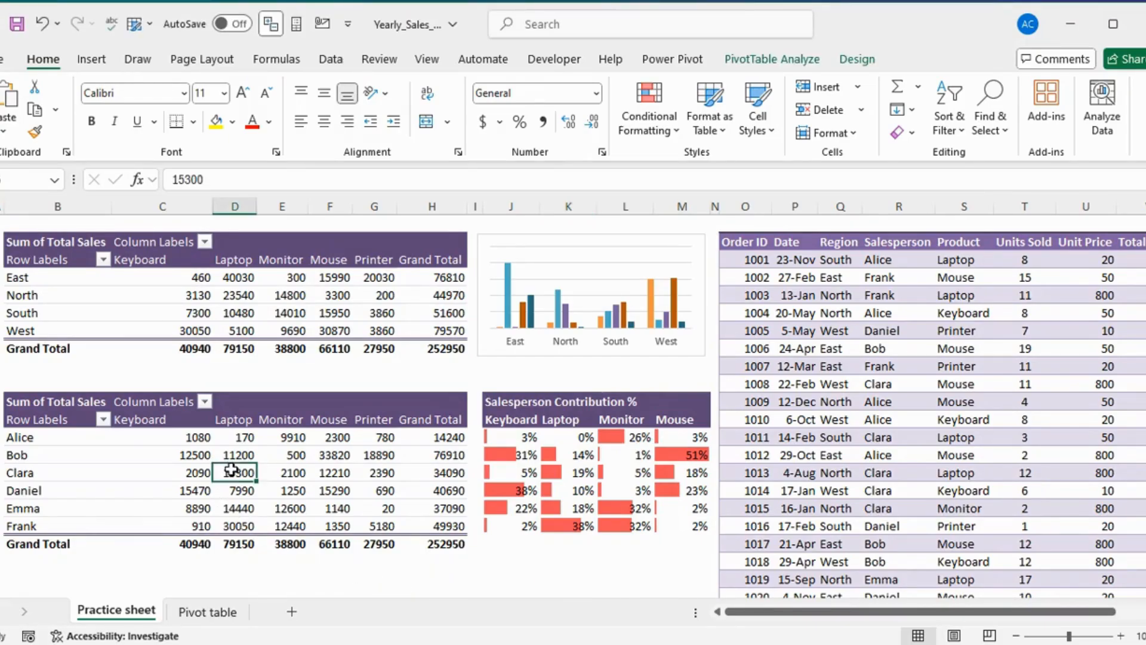
pyautogui.moveTo(232, 469)
pyautogui.click(749, 64)
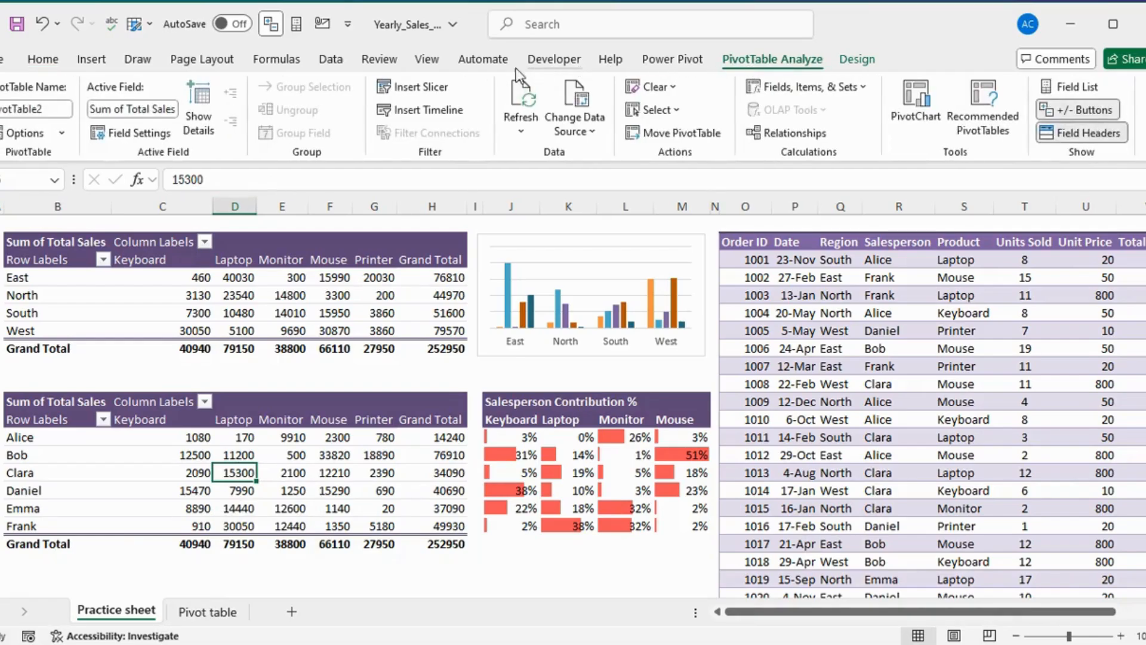
pyautogui.click(417, 87)
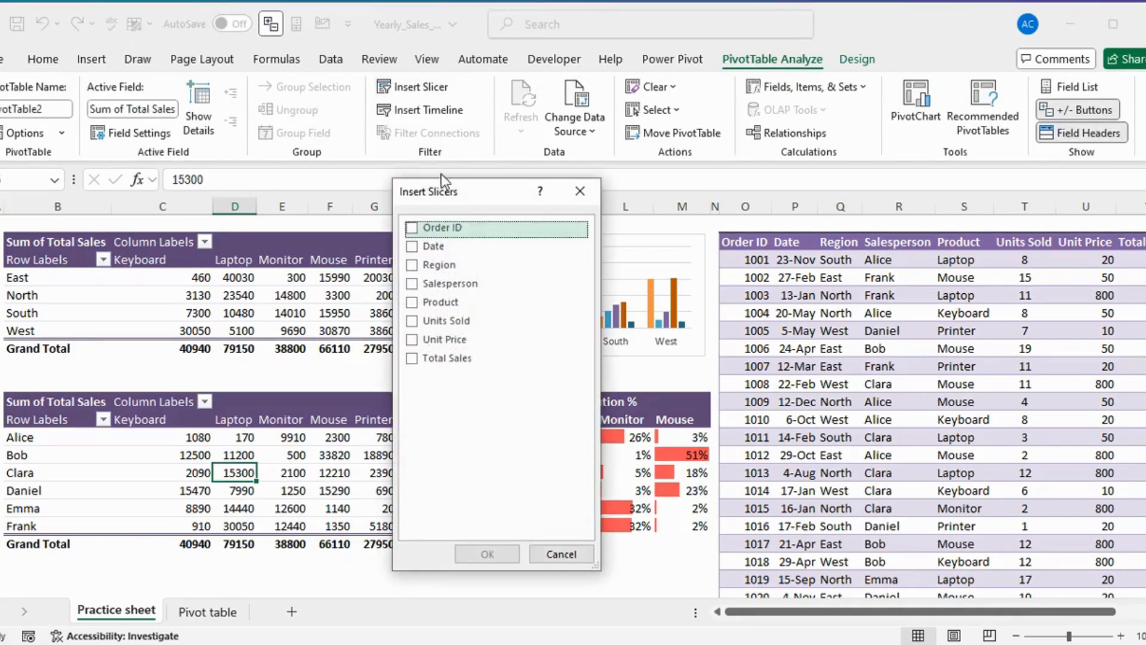
pyautogui.moveTo(439, 195); pyautogui.dragTo(310, 166)
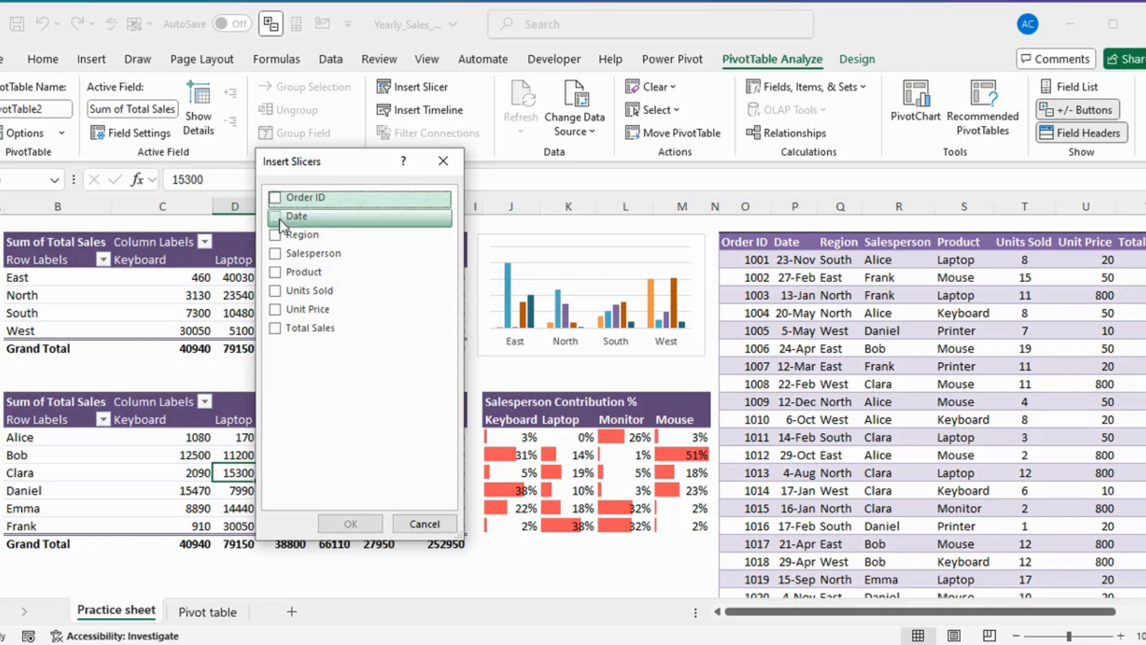
pyautogui.click(274, 235)
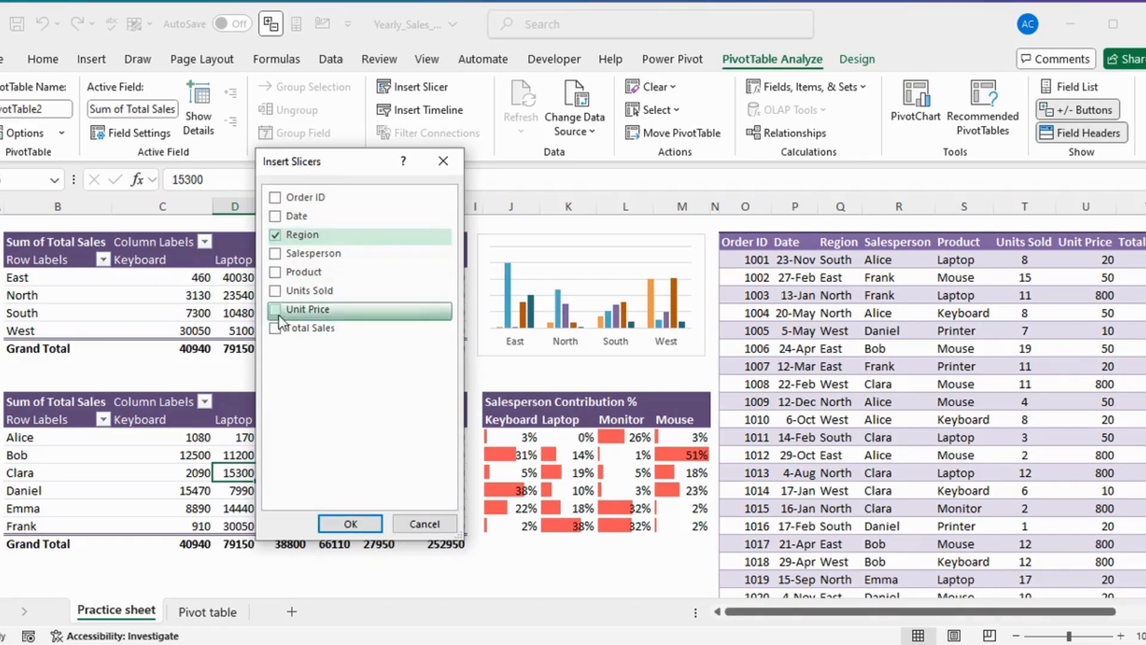
pyautogui.click(335, 521)
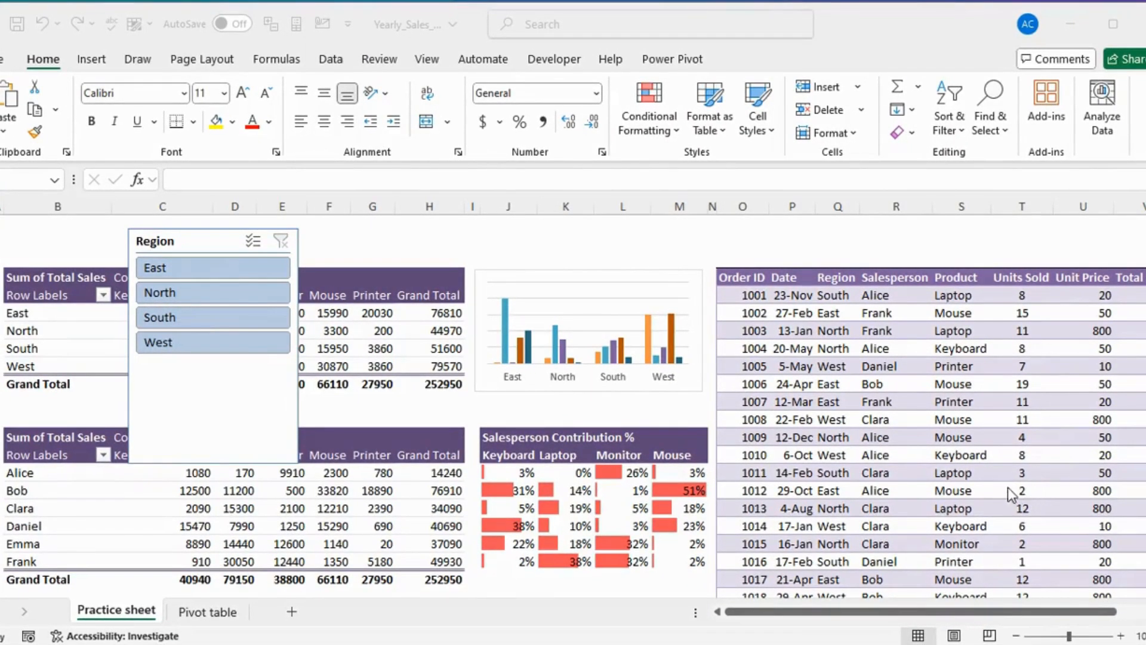
# Move the Region slicer over the start of the region PivotTable and arrange its buttons in 4 columns.
pyautogui.click(279, 392)
pyautogui.moveTo(279, 392); pyautogui.dragTo(160, 382)
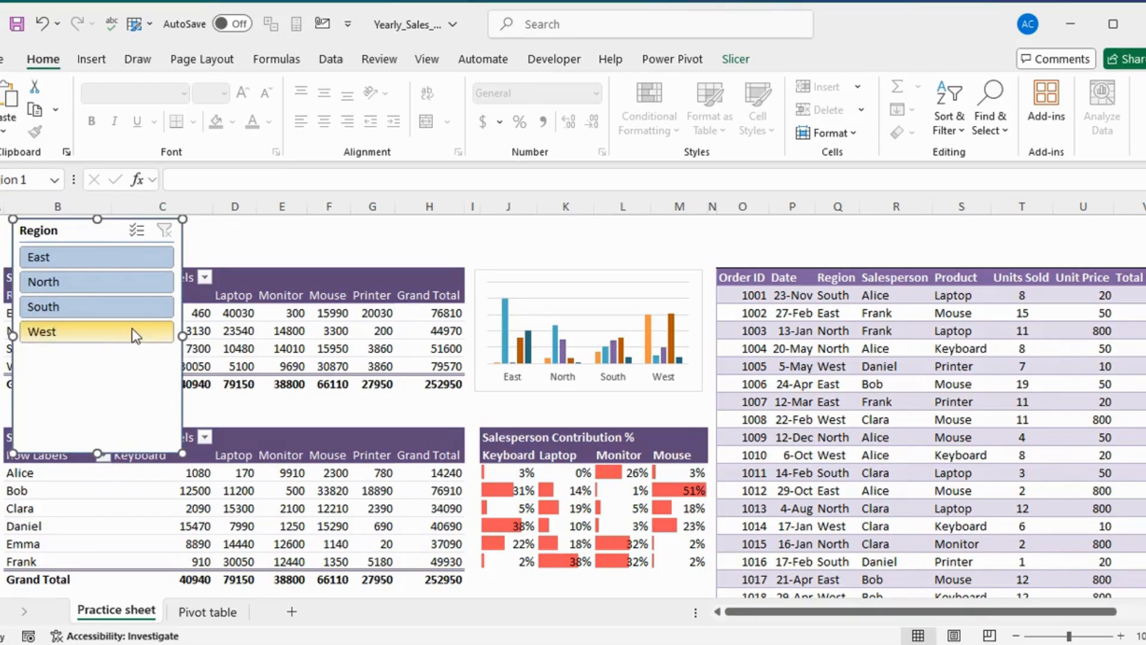
pyautogui.click(736, 60)
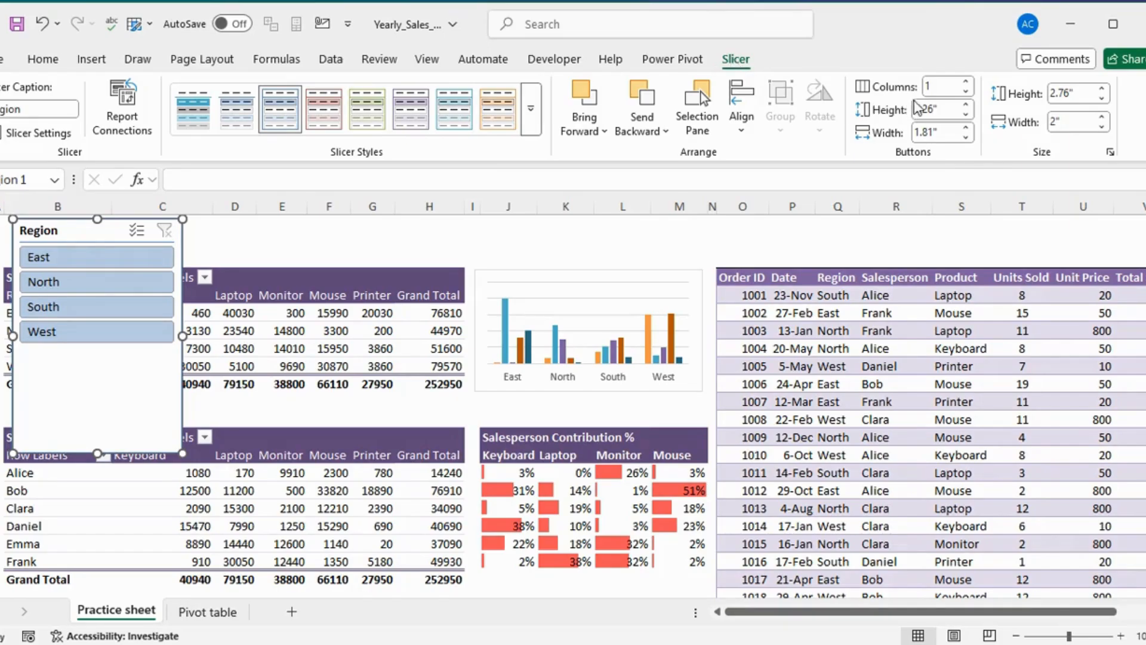
pyautogui.click(965, 82)
pyautogui.click(966, 82)
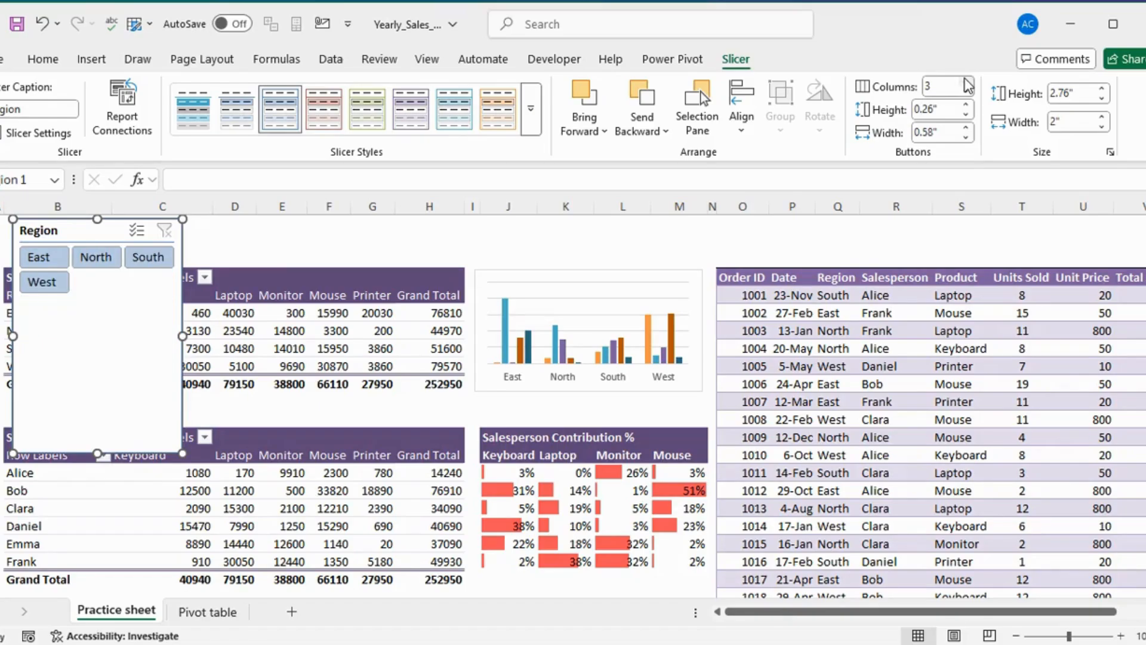
pyautogui.click(965, 82)
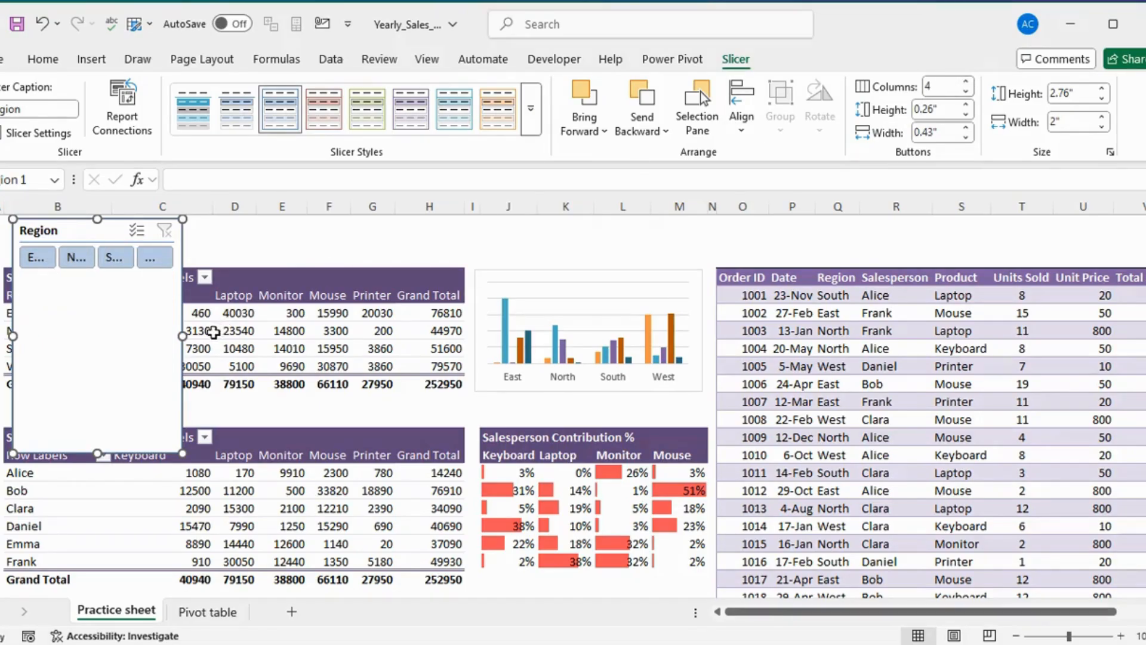
# Widen the Region slicer to about 3.89" and connect it to both PivotTable1 and PivotTable2.
pyautogui.moveTo(184, 334); pyautogui.dragTo(342, 311)
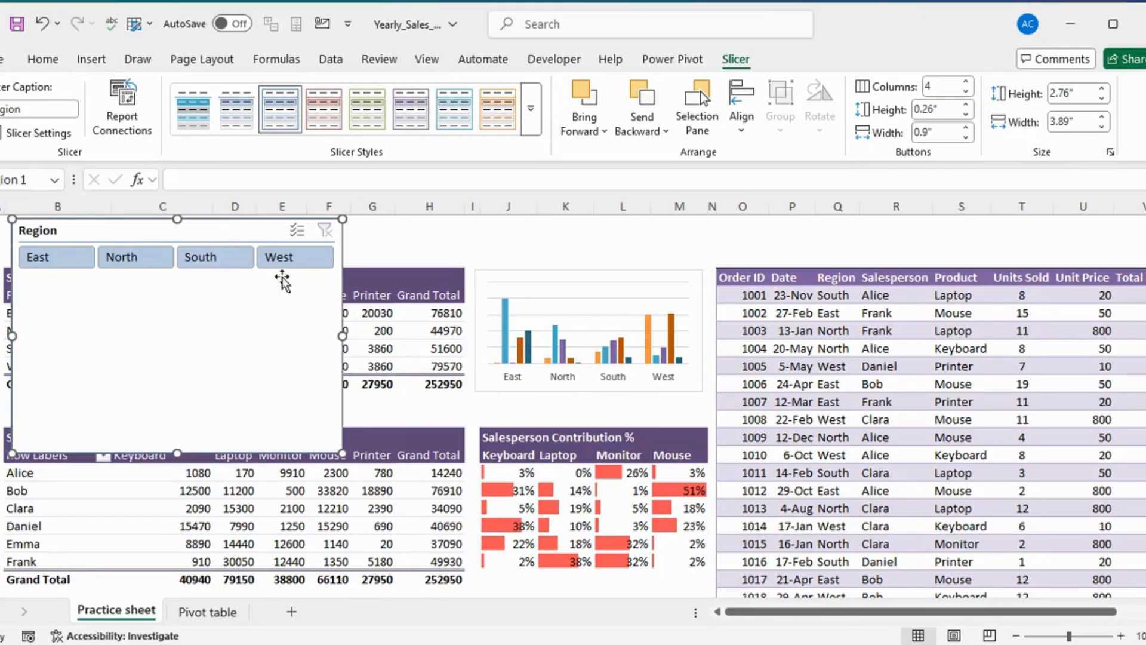
pyautogui.click(142, 117)
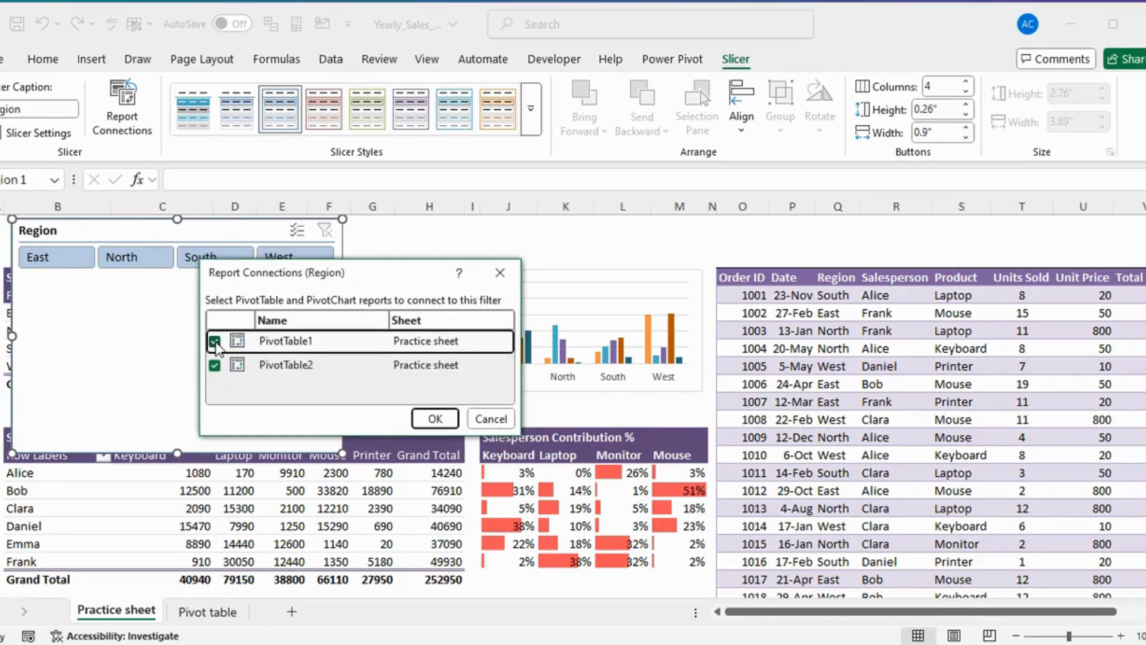
pyautogui.click(435, 418)
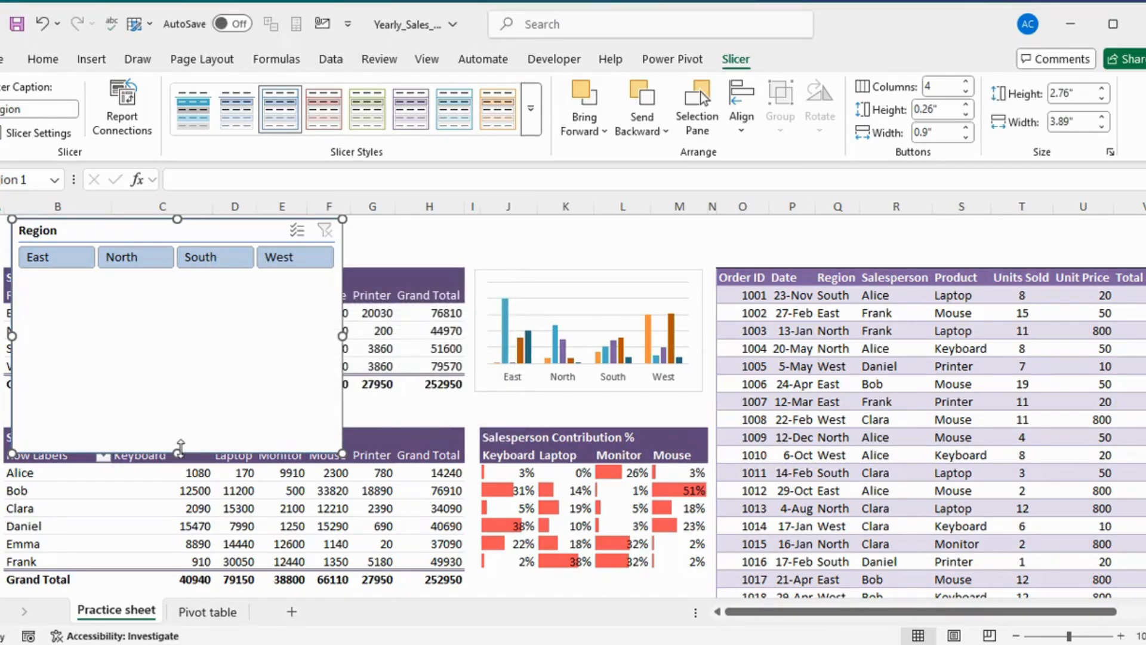
# Shorten the Region slicer to about 0.57" high above the region PivotTable, and hide its header and items with no data.
pyautogui.moveTo(177, 453); pyautogui.dragTo(181, 267)
pyautogui.click(48, 133)
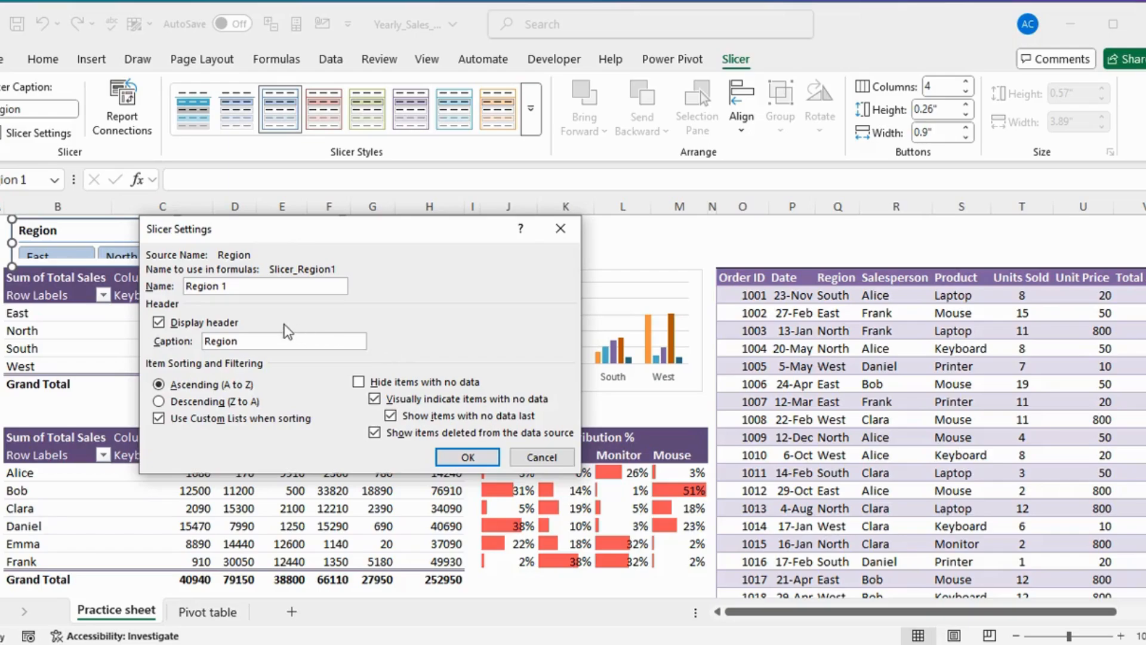
pyautogui.click(220, 322)
pyautogui.click(359, 382)
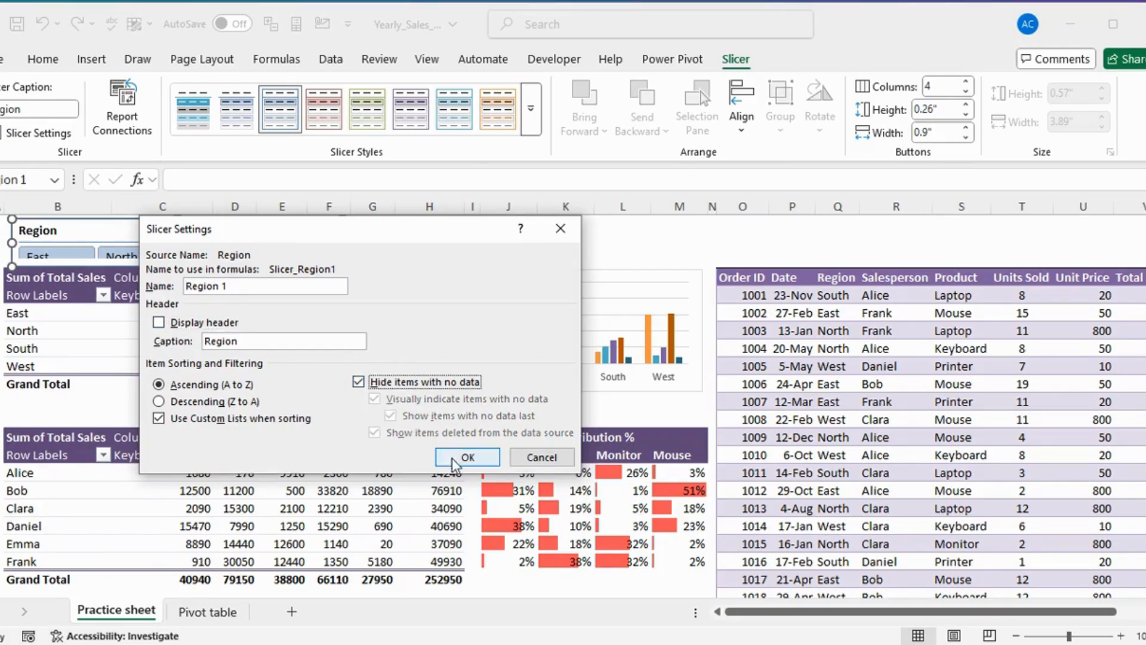
pyautogui.click(467, 457)
pyautogui.click(371, 247)
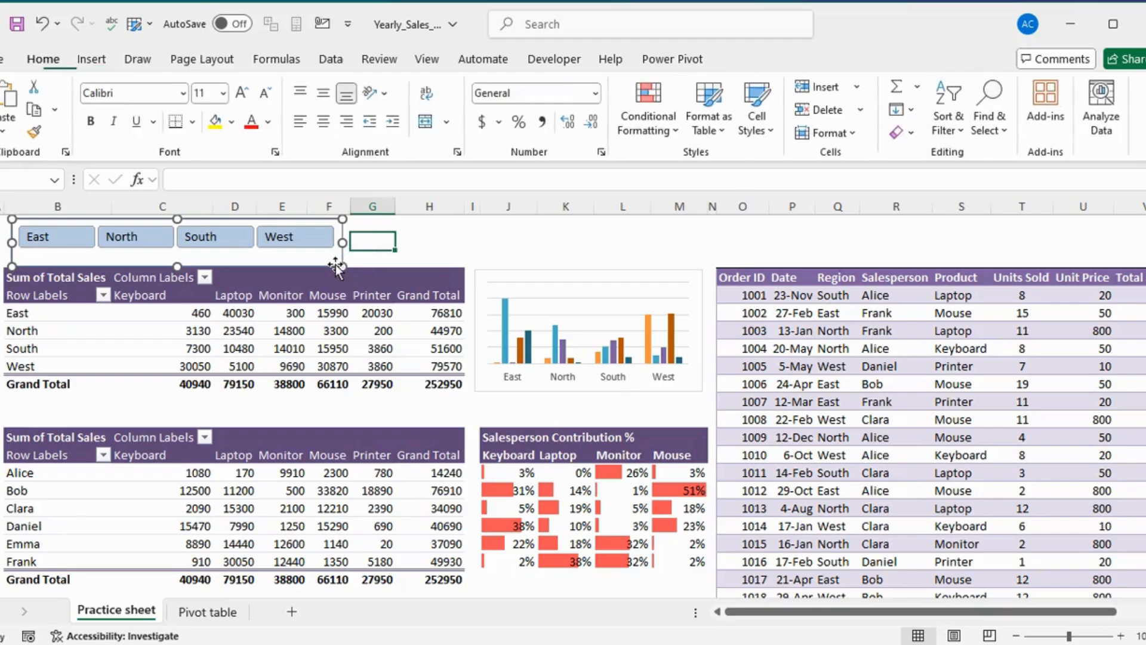
pyautogui.moveTo(328, 265); pyautogui.dragTo(322, 265)
pyautogui.click(321, 264)
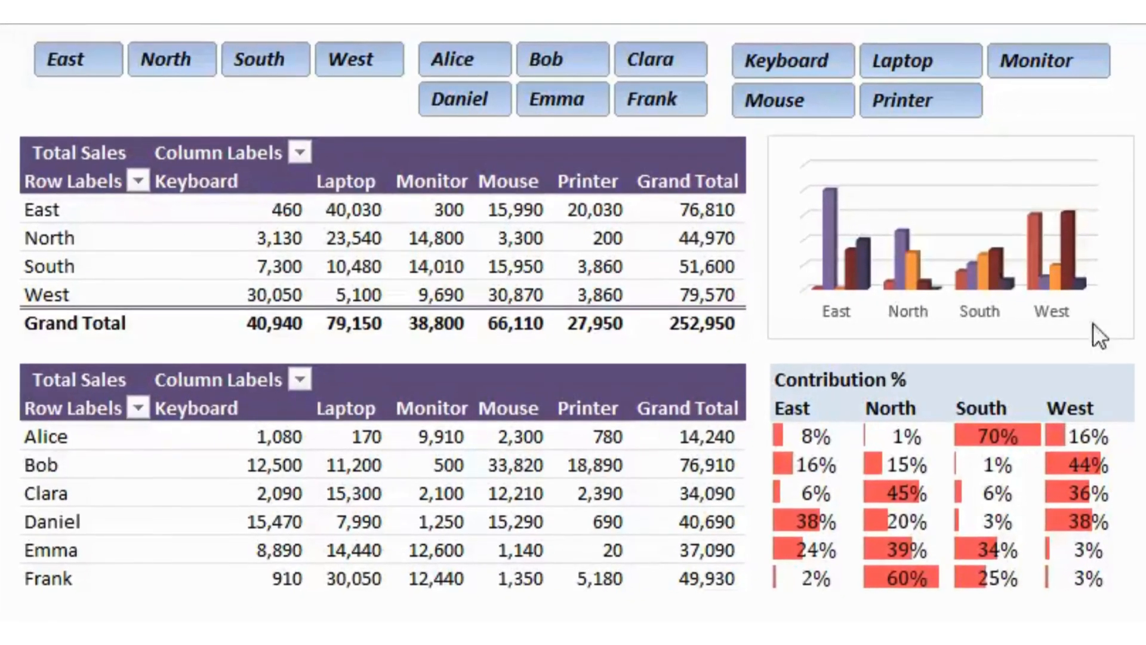
# Filter the dashboard by the North region and by West, and select all four regions again from East to West.
pyautogui.click(193, 67)
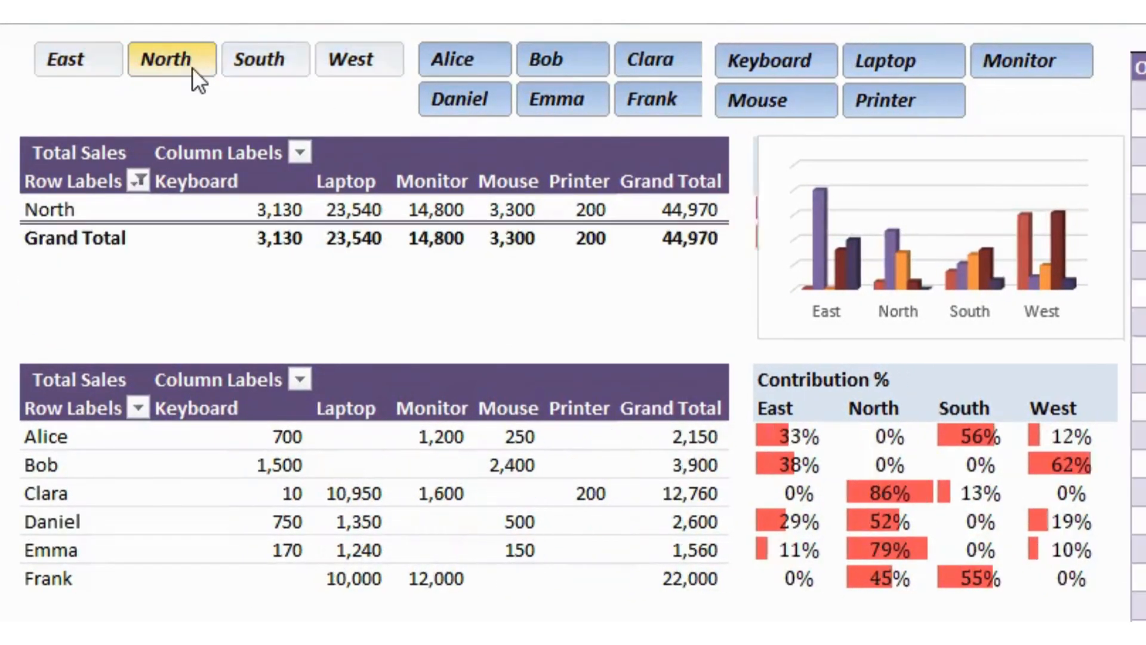
pyautogui.click(334, 67)
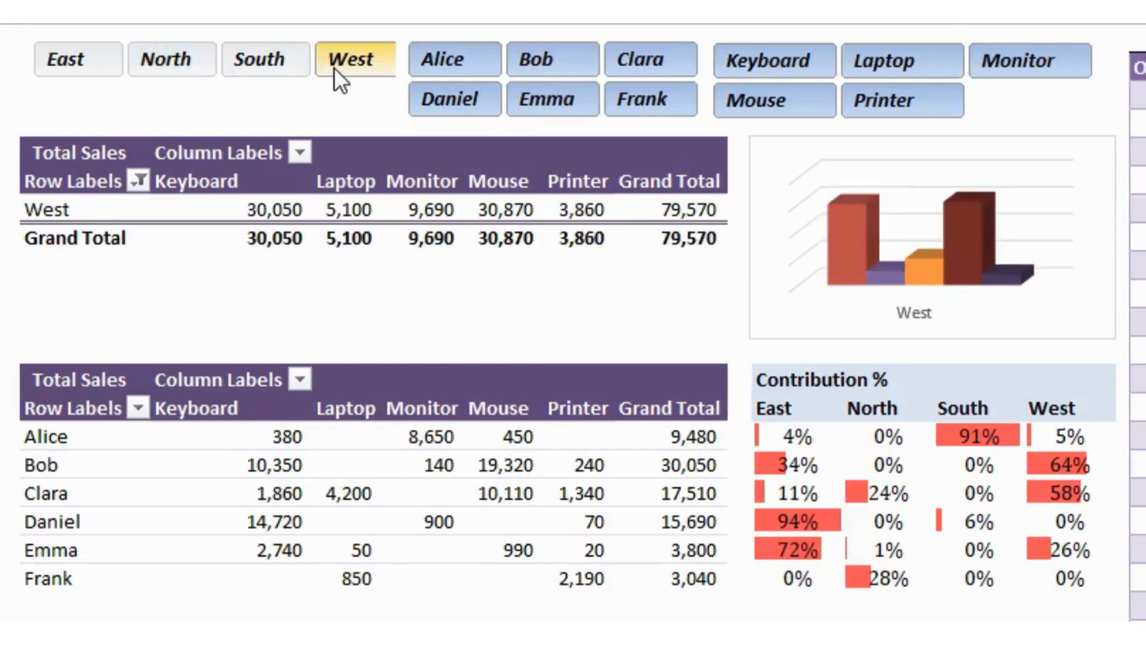
pyautogui.moveTo(123, 59); pyautogui.dragTo(325, 58)
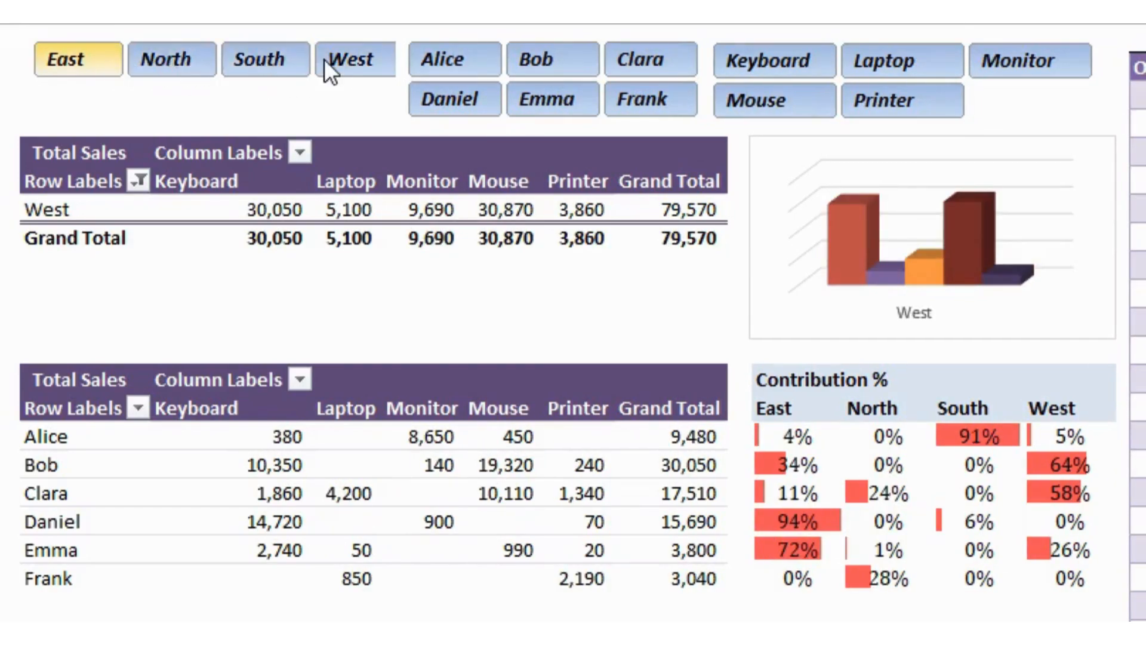
# Filter the region PivotTable and chart with the product slicer by Keyboard, Laptop and finally Printer.
pyautogui.click(793, 67)
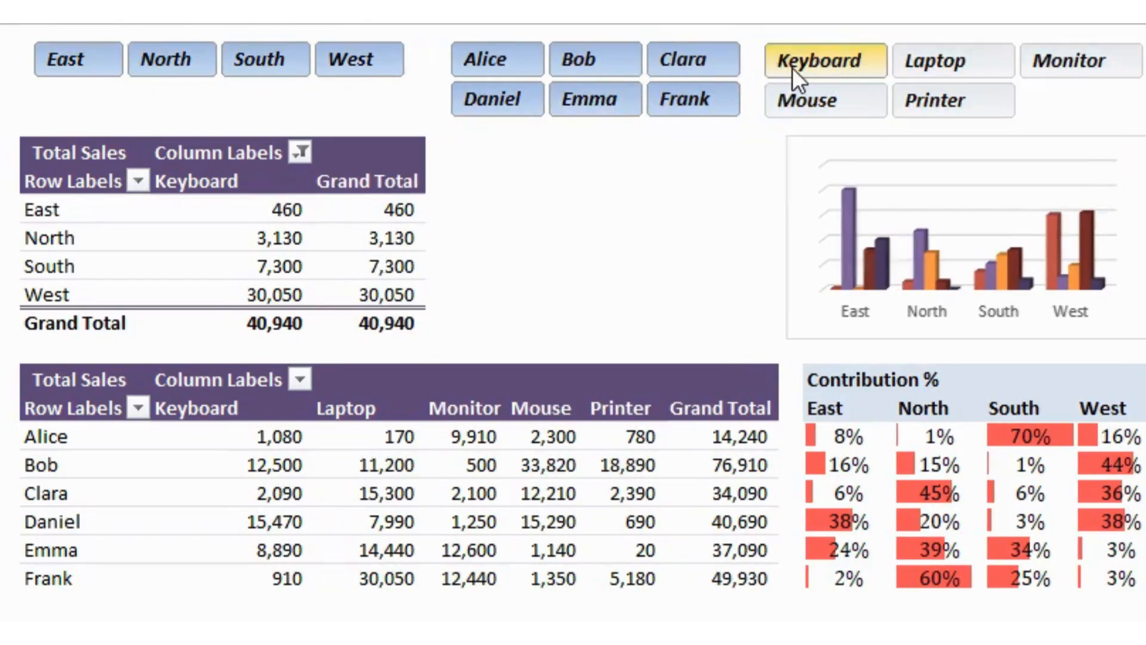
pyautogui.click(915, 60)
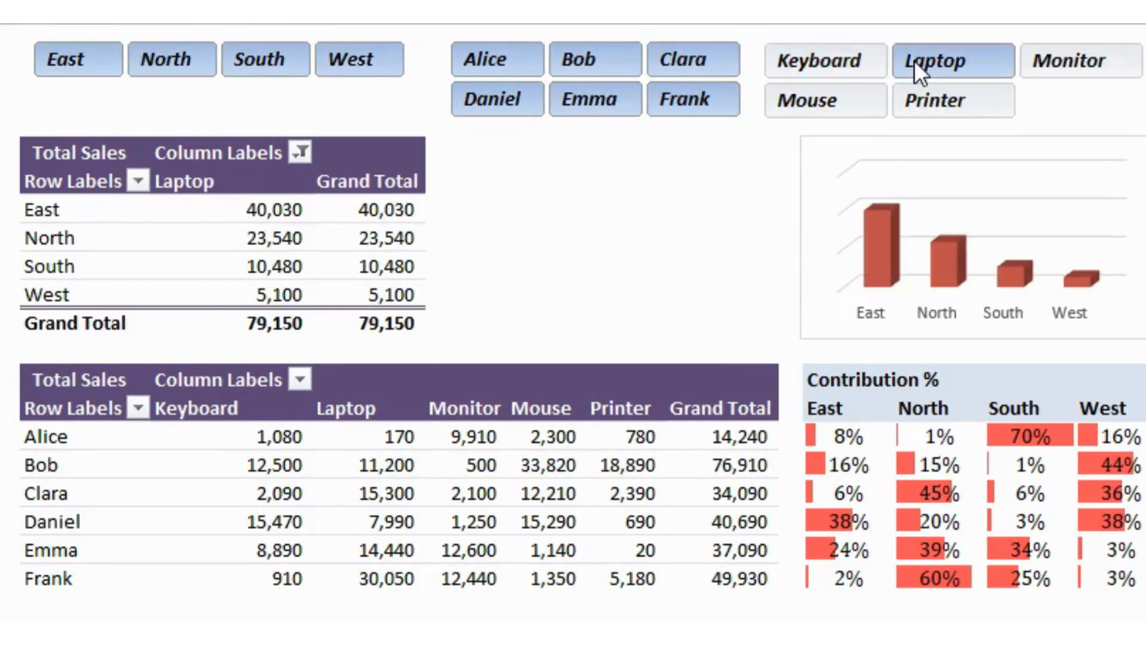
pyautogui.click(915, 92)
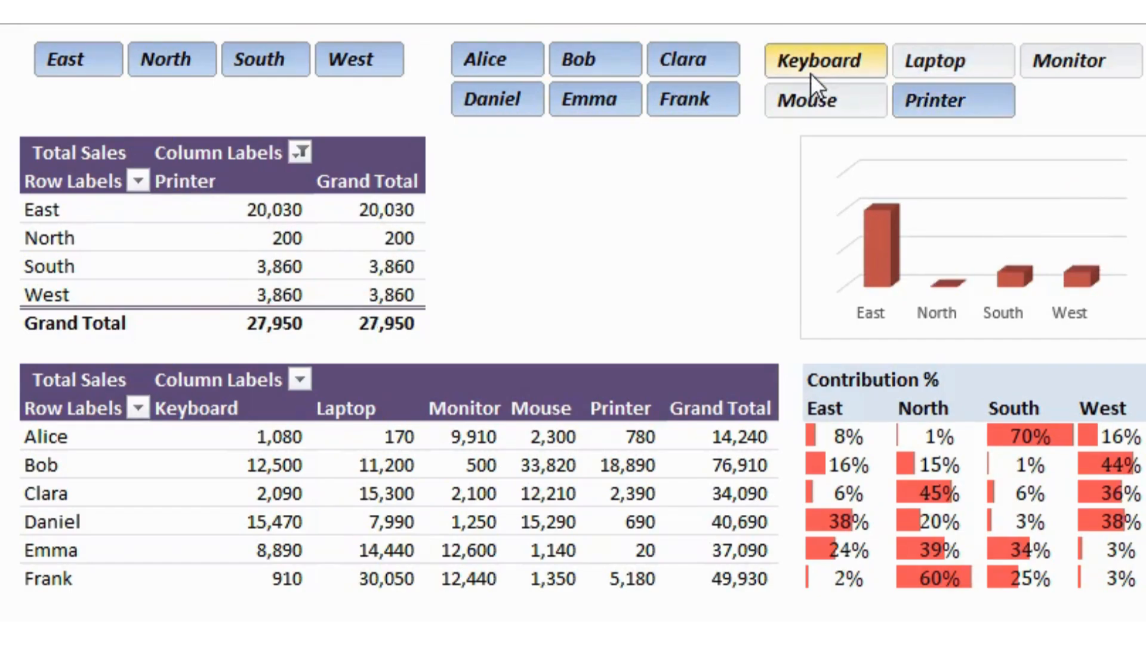